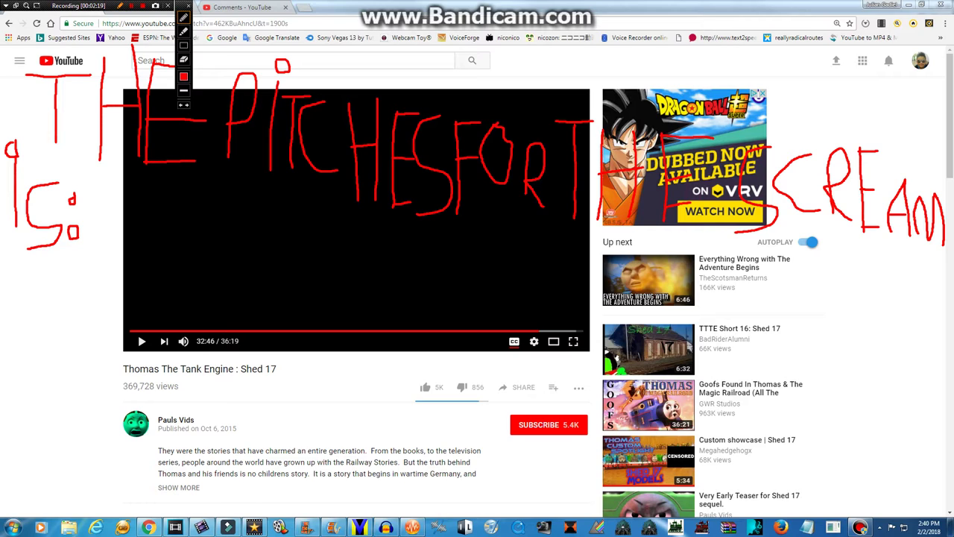
Step: Handwrite the scream's pitch values in red beneath the "15:" label, starting with "+8"
mouse_move(71, 257)
mouse_down()
mouse_move(71, 279)
mouse_move(65, 258)
mouse_up()
mouse_move(82, 278)
mouse_down()
mouse_move(74, 301)
mouse_move(58, 292)
mouse_move(74, 279)
mouse_move(51, 281)
mouse_up()
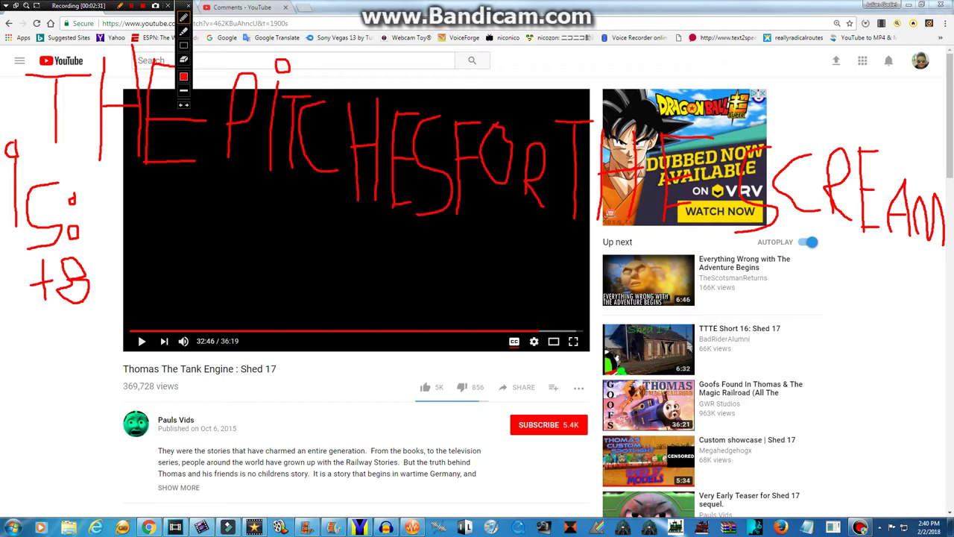
mouse_move(61, 318)
mouse_down()
mouse_move(75, 350)
mouse_move(58, 358)
mouse_move(53, 327)
mouse_up()
mouse_move(50, 383)
mouse_down()
mouse_move(71, 408)
mouse_move(50, 408)
mouse_move(51, 385)
mouse_move(81, 415)
mouse_move(87, 436)
mouse_move(57, 441)
mouse_move(61, 414)
mouse_up()
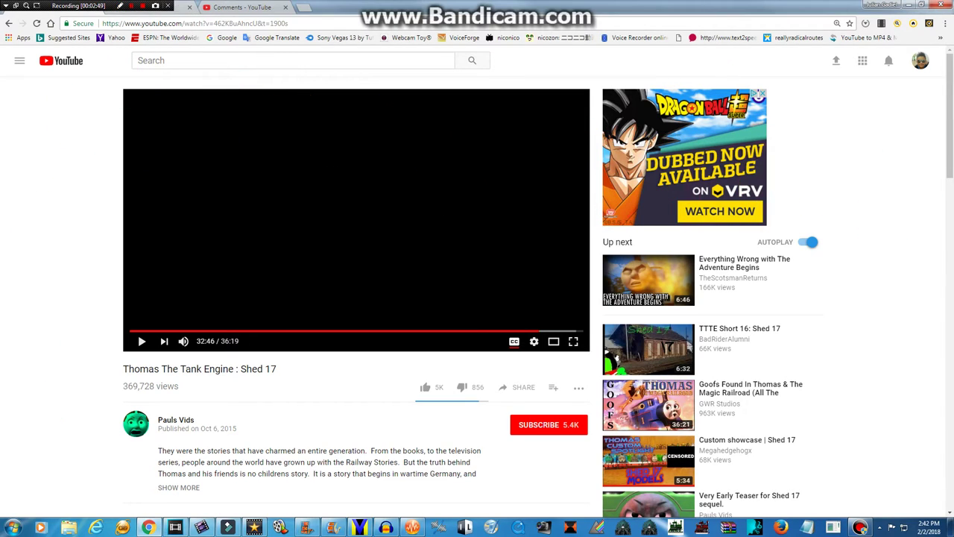
Step: Switch to AVS Video Editor and place the Klasky Csupo Robot clip at the start of the timeline's main video line
click(201, 527)
drag(136, 68, 75, 410)
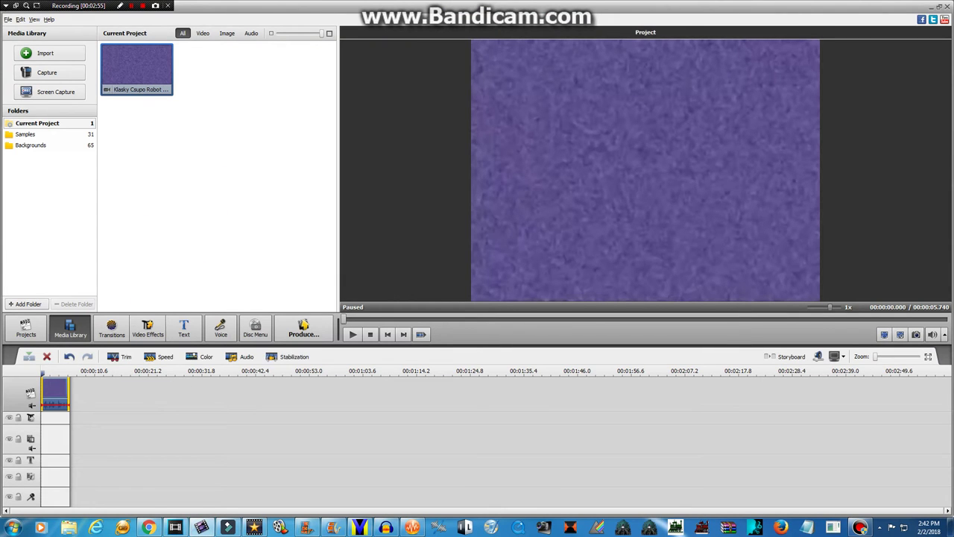
Step: Add five more video effect lines to the timeline below the existing one
right_click(43, 481)
click(67, 473)
right_click(47, 415)
click(75, 447)
right_click(52, 432)
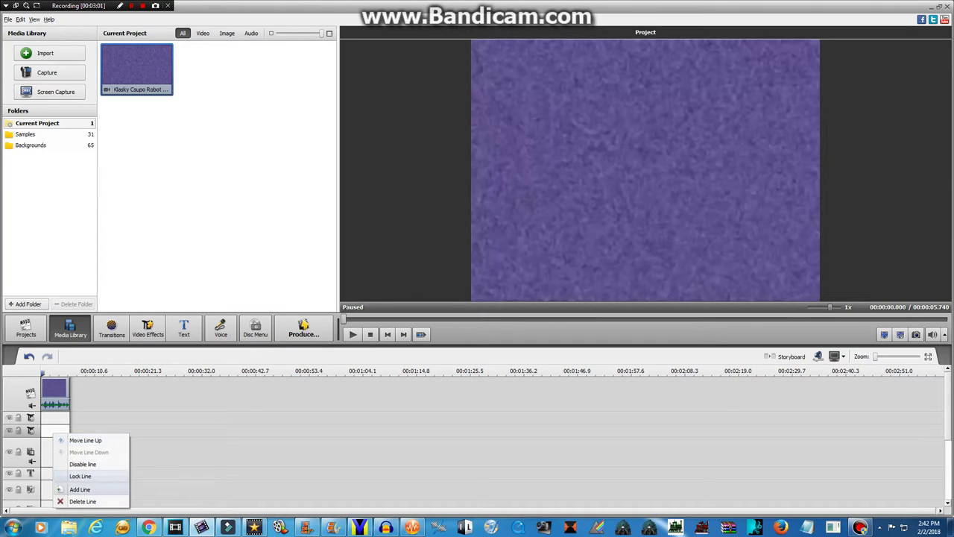
click(80, 488)
right_click(50, 445)
click(76, 425)
right_click(42, 462)
click(78, 438)
right_click(61, 470)
click(89, 449)
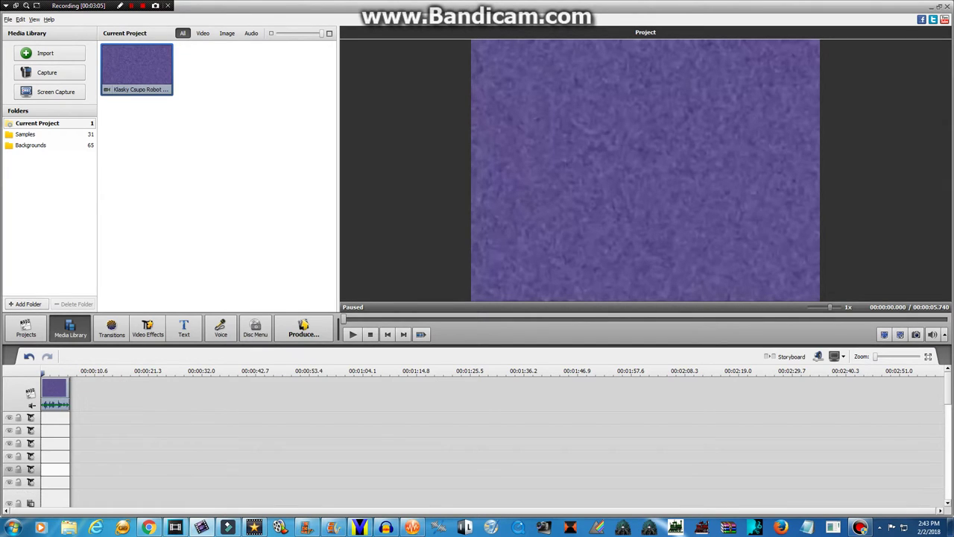
Step: Place the Threshold effect on the first video effect line, trimmed to the clip's length, and open its settings
right_click(53, 393)
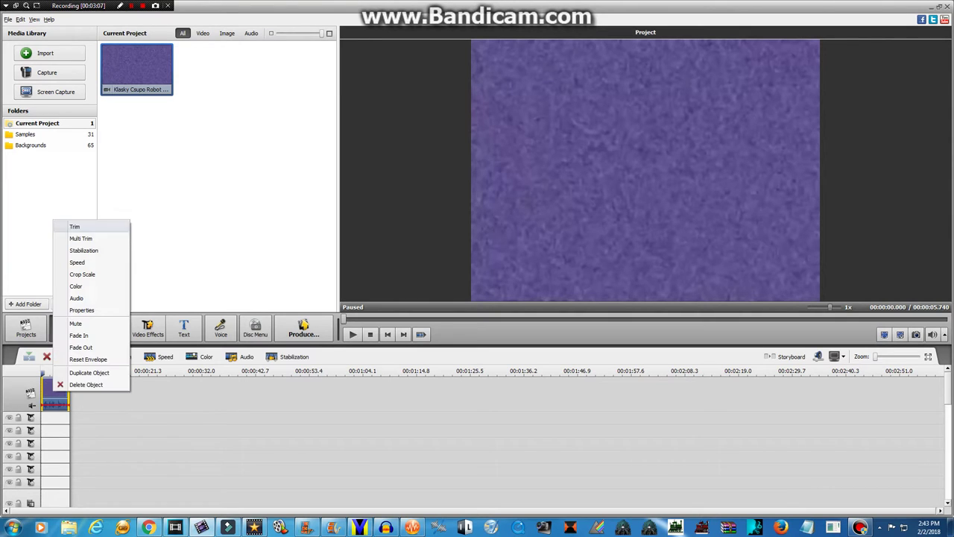
click(148, 329)
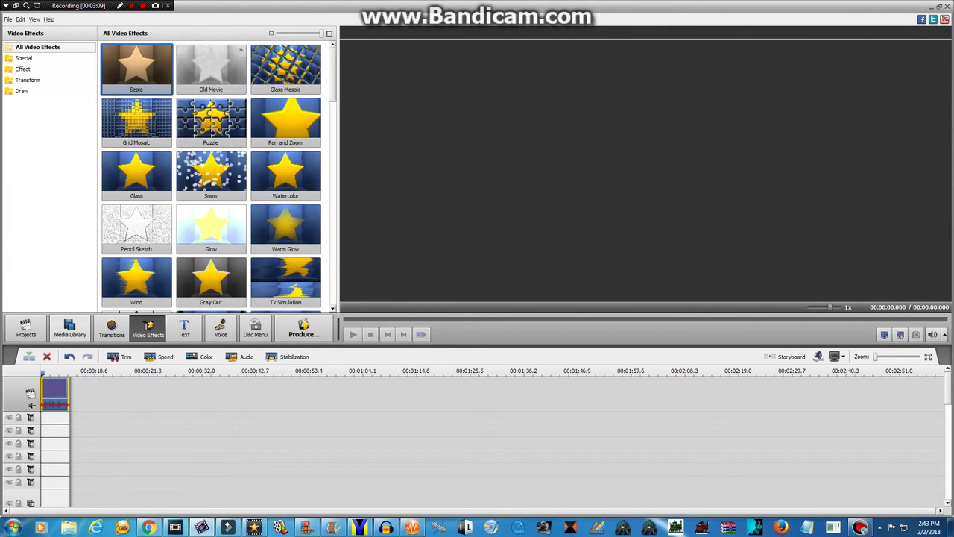
click(30, 80)
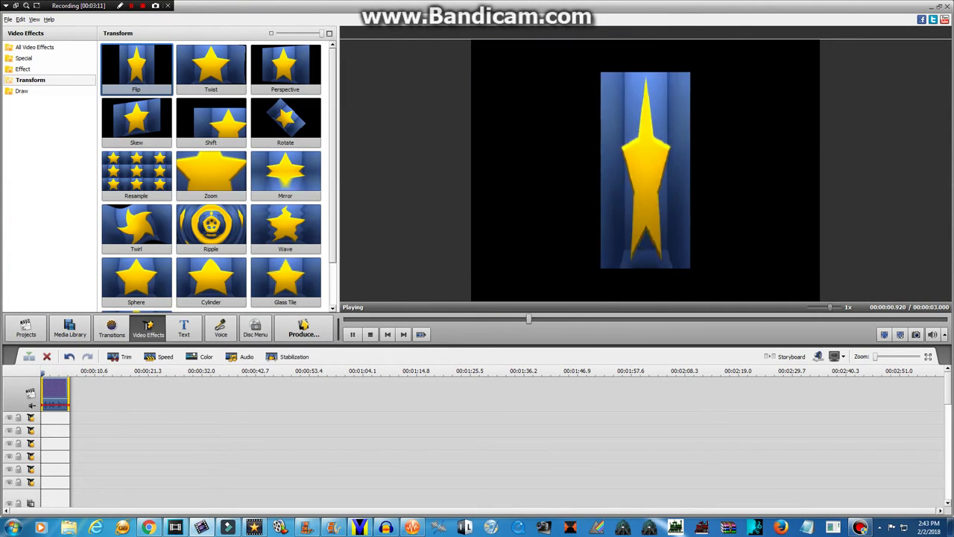
click(23, 68)
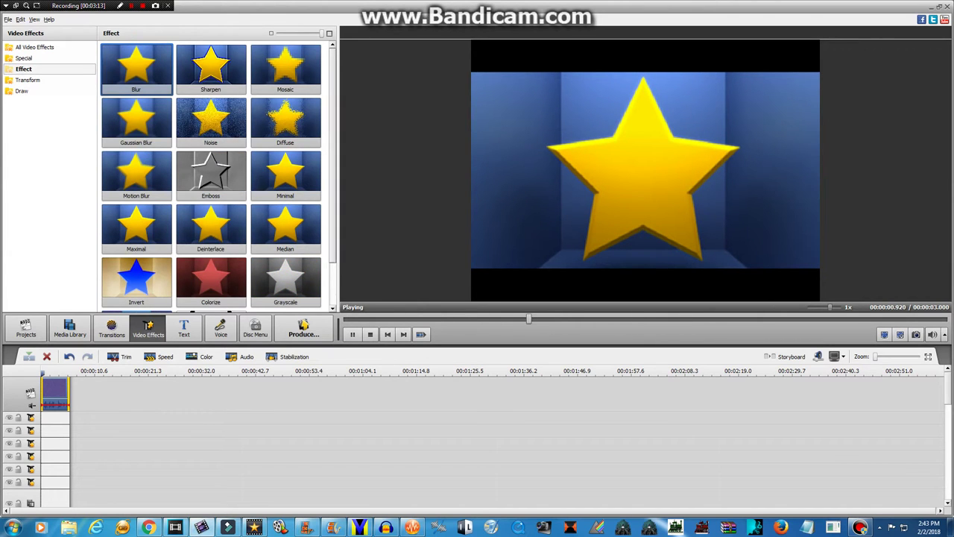
scroll(211, 176, down, 2)
drag(211, 282, 53, 418)
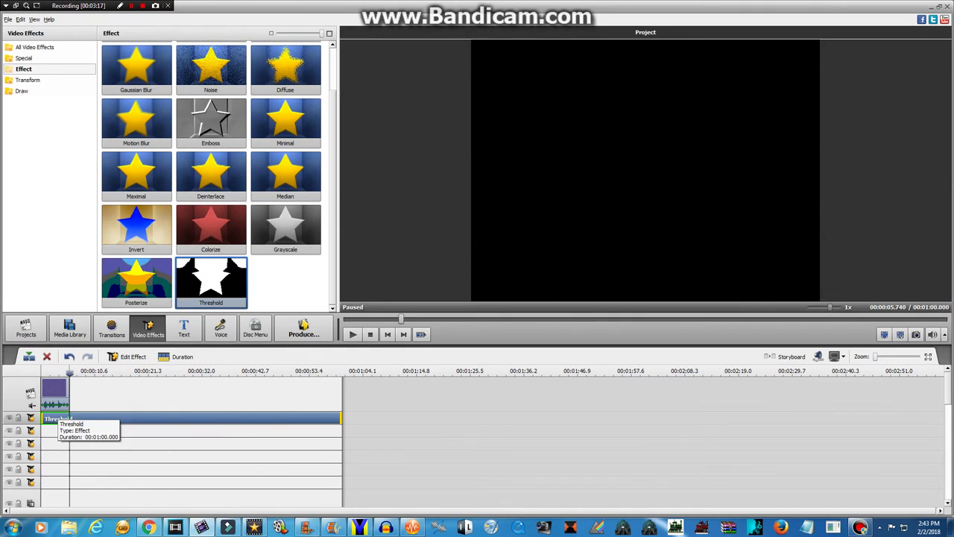
right_click(64, 417)
click(84, 424)
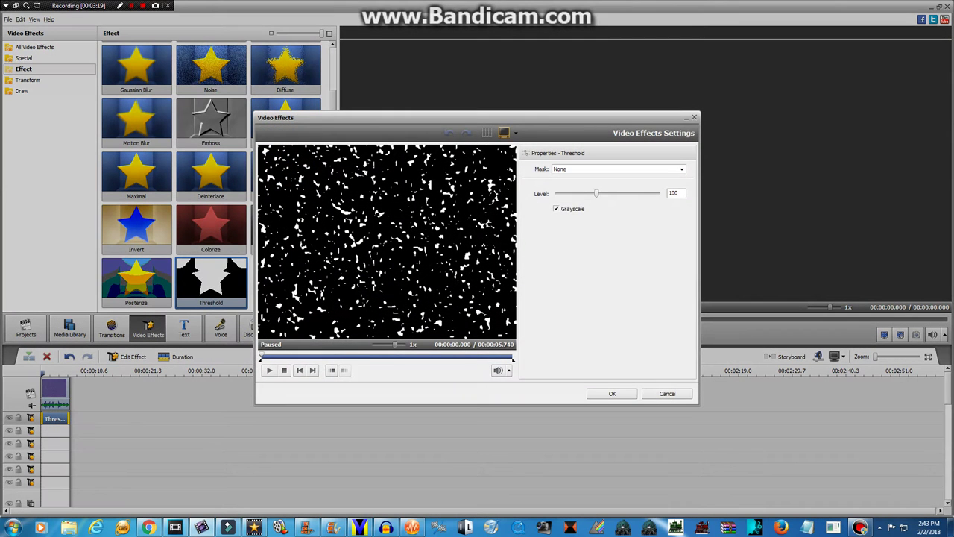
Step: Try the Rectangle mask on the Threshold effect and set the mask back to None
click(618, 169)
key(Up)
key(Up)
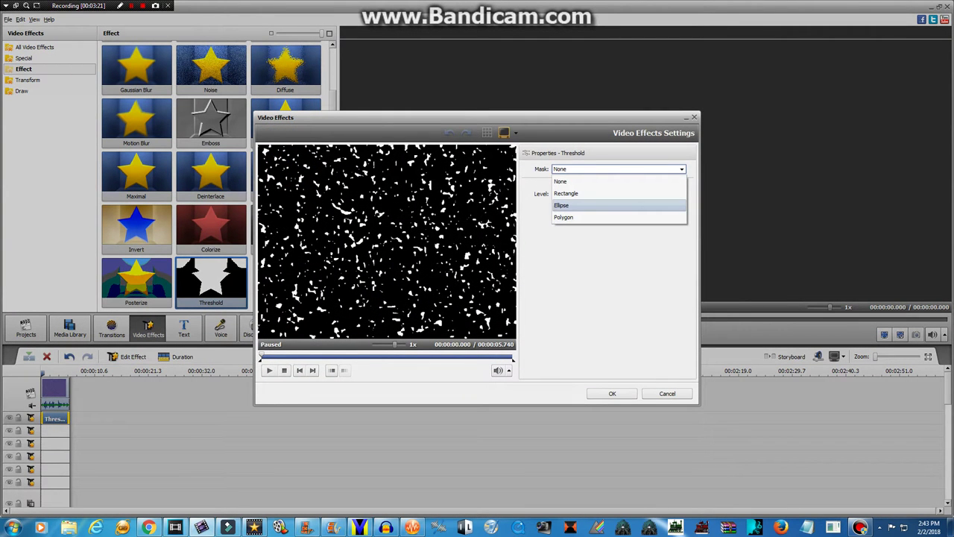
click(619, 193)
click(618, 169)
click(619, 181)
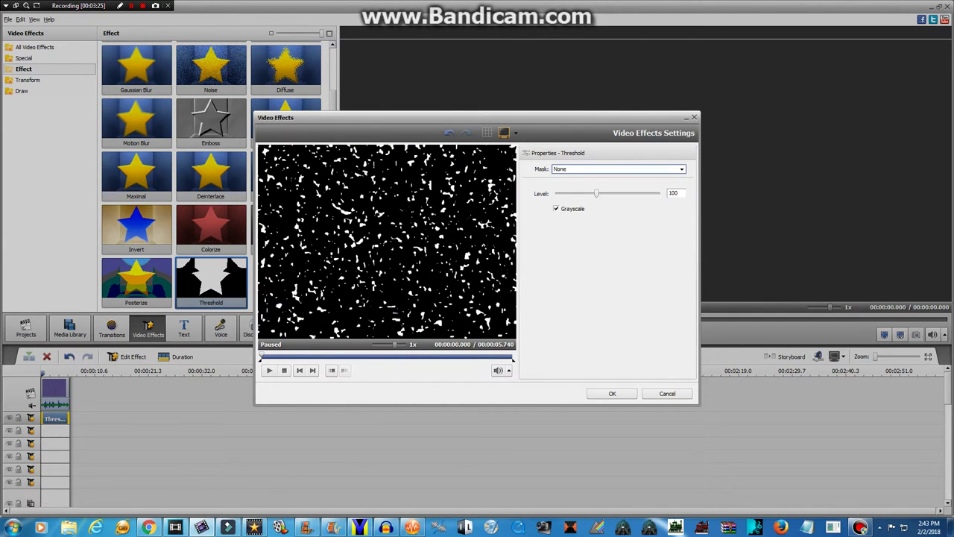
Step: Turn off Grayscale for the Threshold effect, set its level to 170 and apply the settings
click(556, 208)
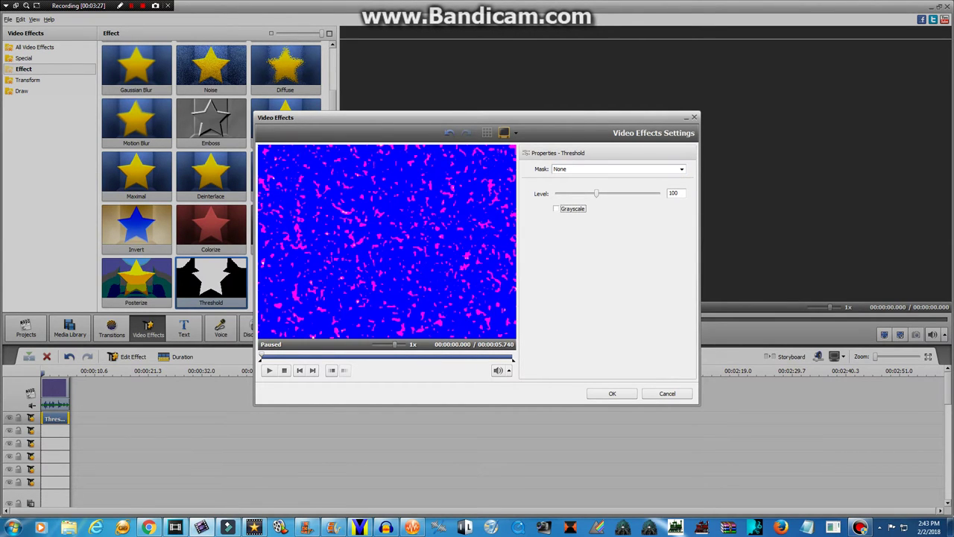
click(301, 356)
drag(596, 193, 622, 193)
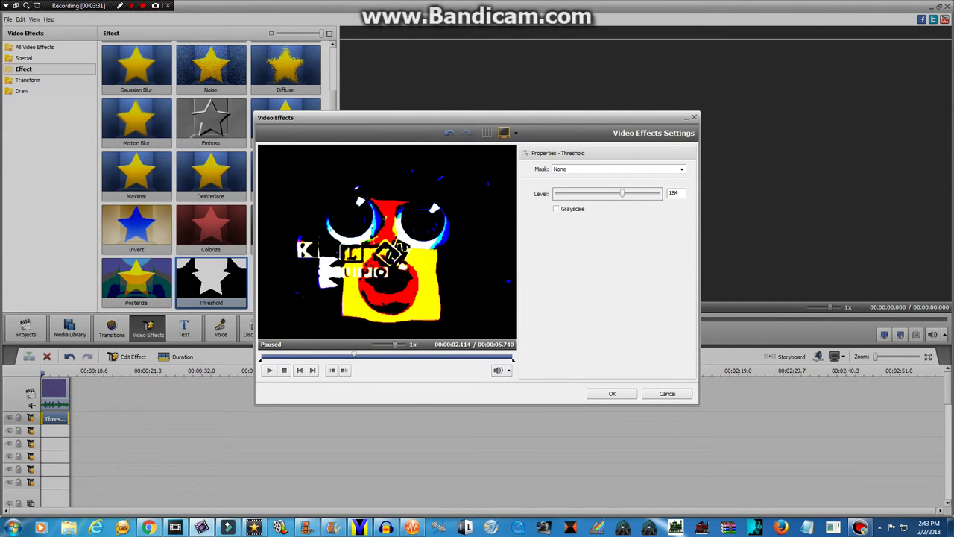
key(Right)
key(Right)
key(Right)
key(Right)
key(Right)
key(Right)
key(Right)
key(Right)
key(Left)
key(Left)
key(Left)
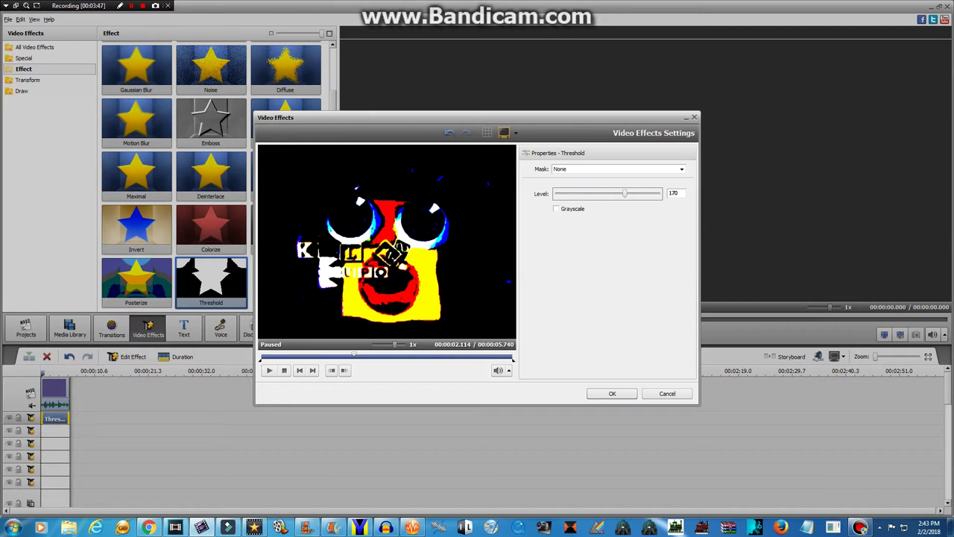
click(611, 393)
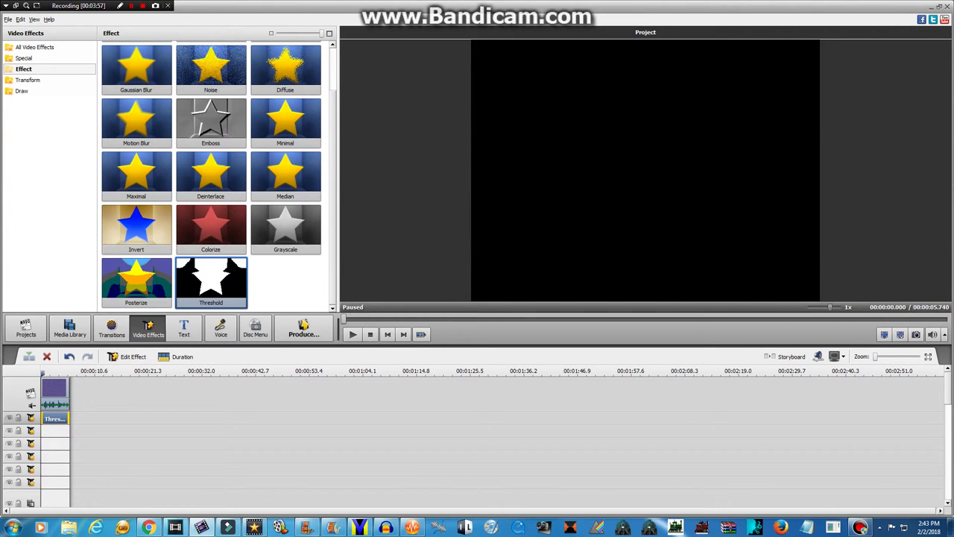
Step: Place the Ellipse draw effect on the second video effect line, trimmed to the clip's length, and open its settings
click(30, 80)
click(136, 68)
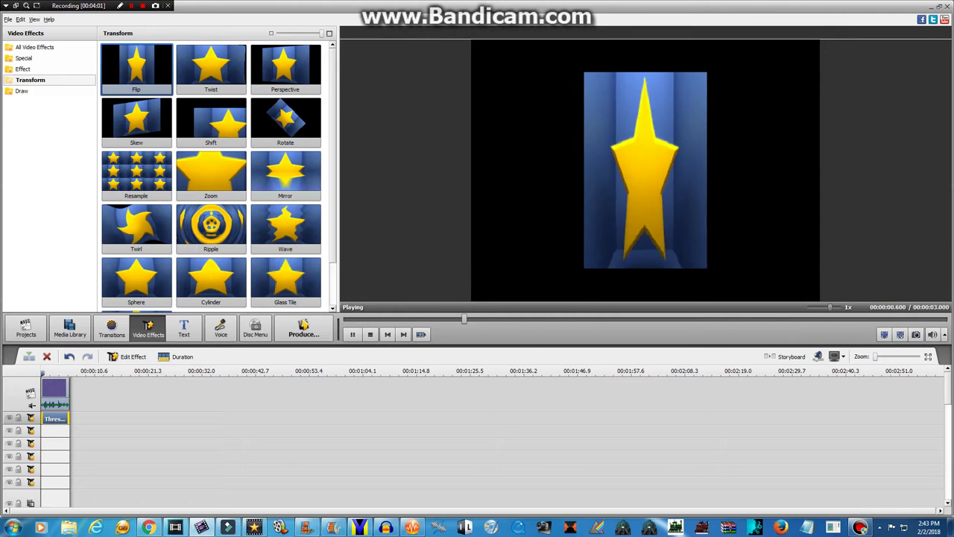
click(23, 69)
click(136, 68)
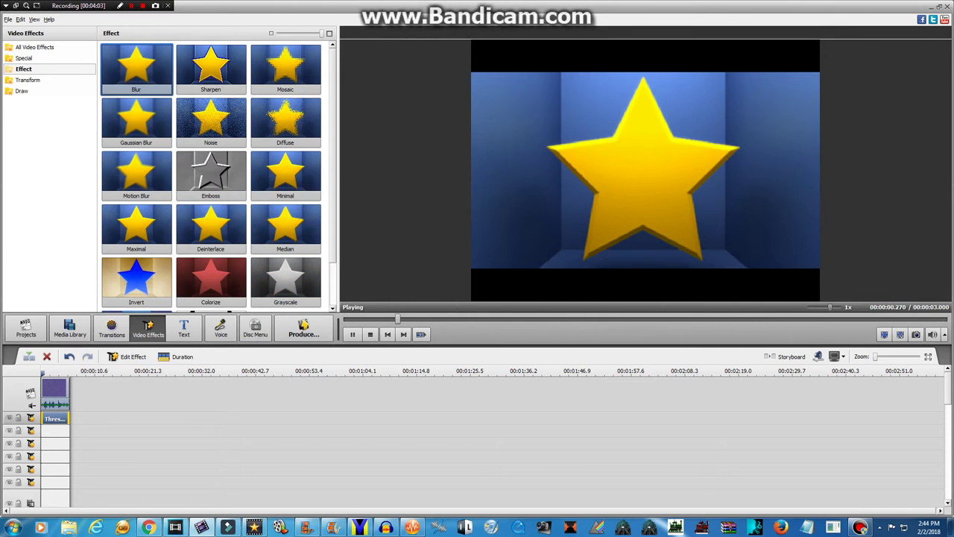
click(30, 80)
click(136, 69)
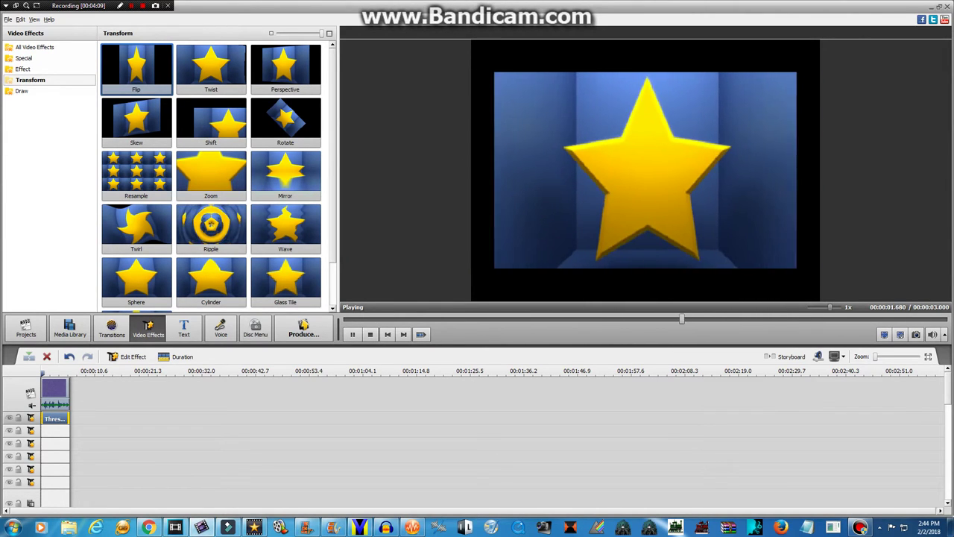
click(23, 69)
click(22, 90)
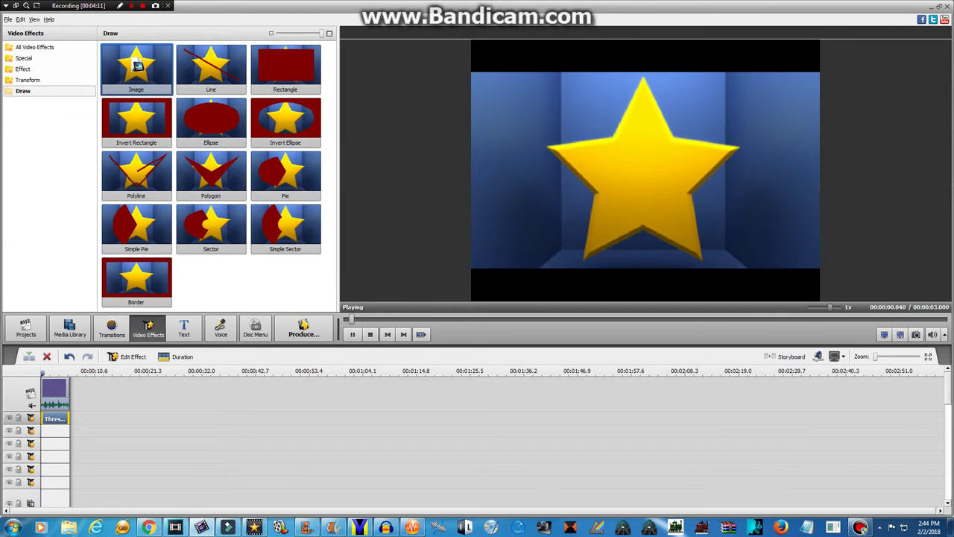
drag(211, 120, 87, 461)
drag(340, 431, 70, 431)
right_click(61, 431)
click(82, 497)
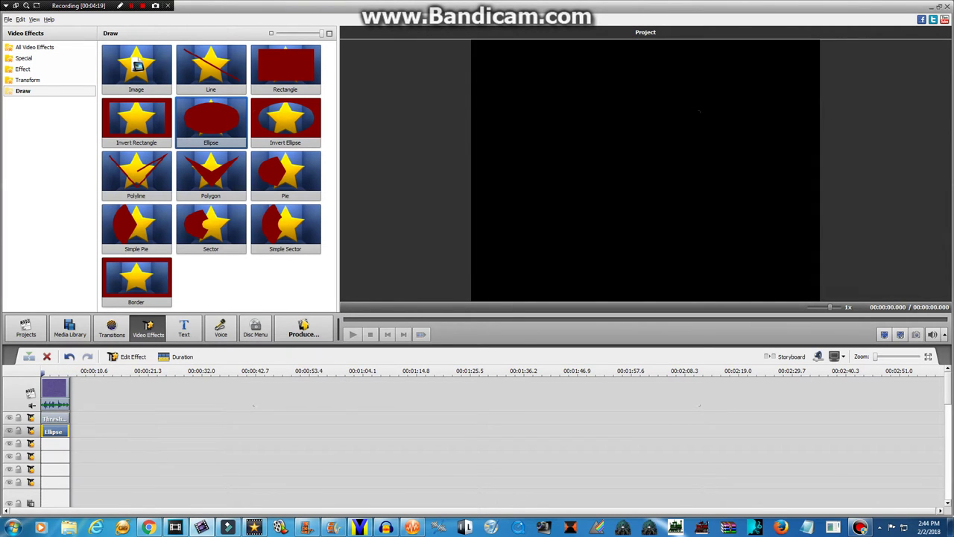
Step: Switch to the Shed 17 video on YouTube and look through the stretch from 30:04 to 33:00 for the scream scene
click(148, 527)
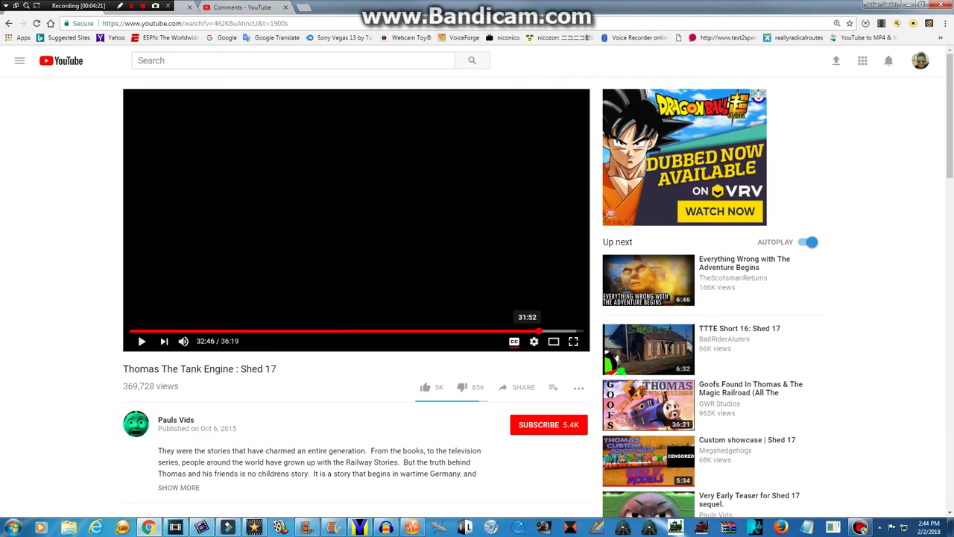
click(526, 330)
click(507, 330)
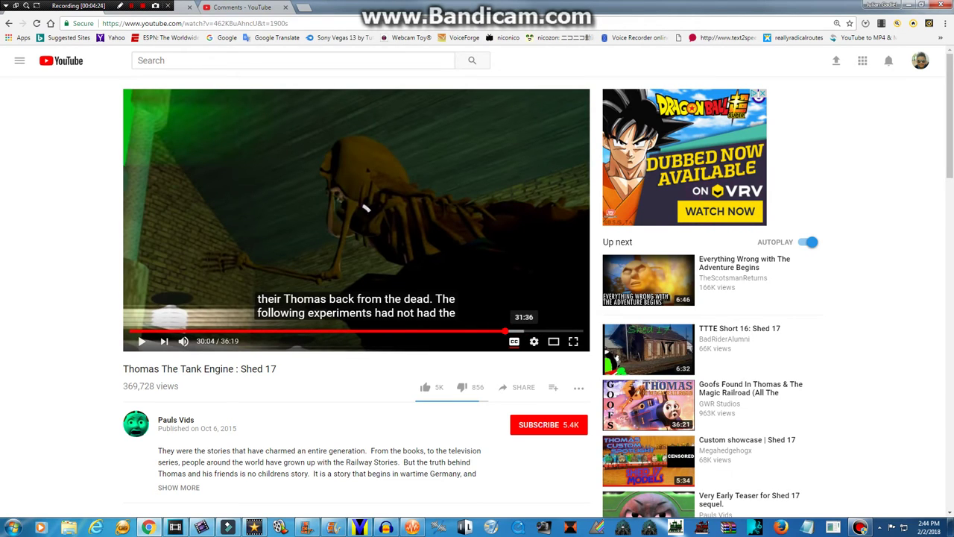
click(520, 330)
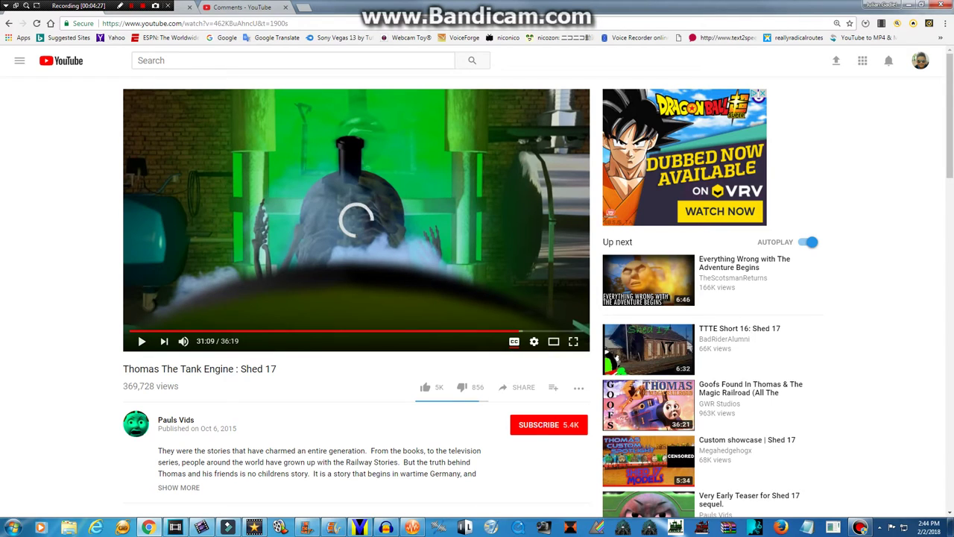
click(529, 330)
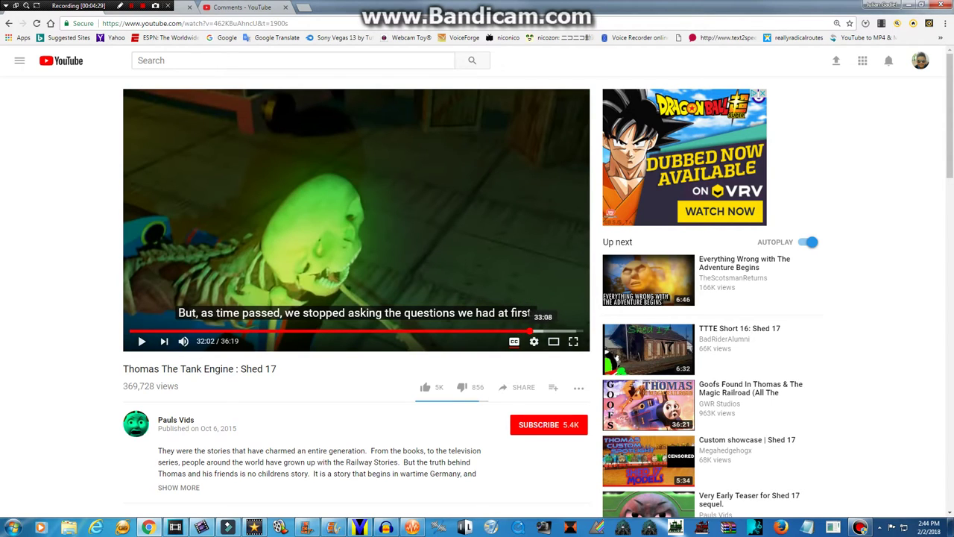
click(538, 331)
click(542, 330)
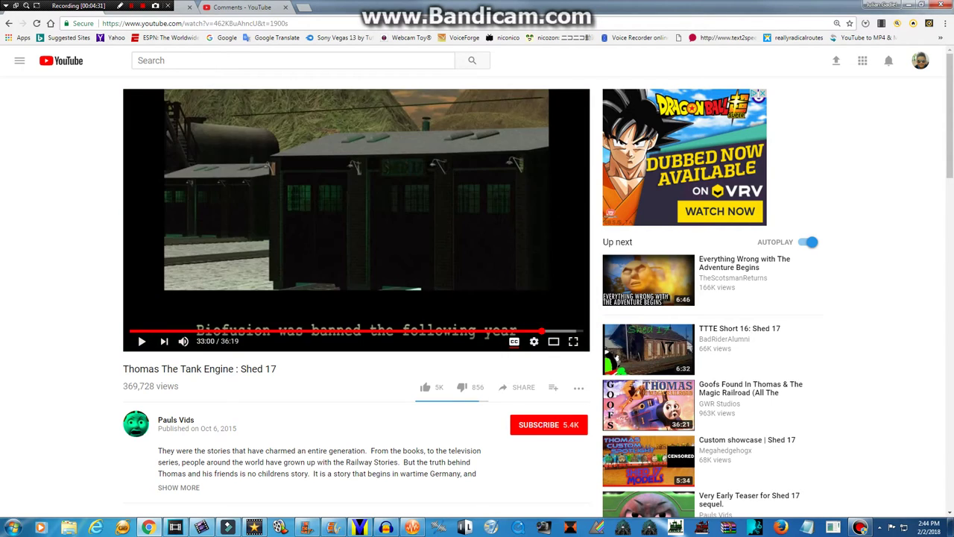
click(535, 330)
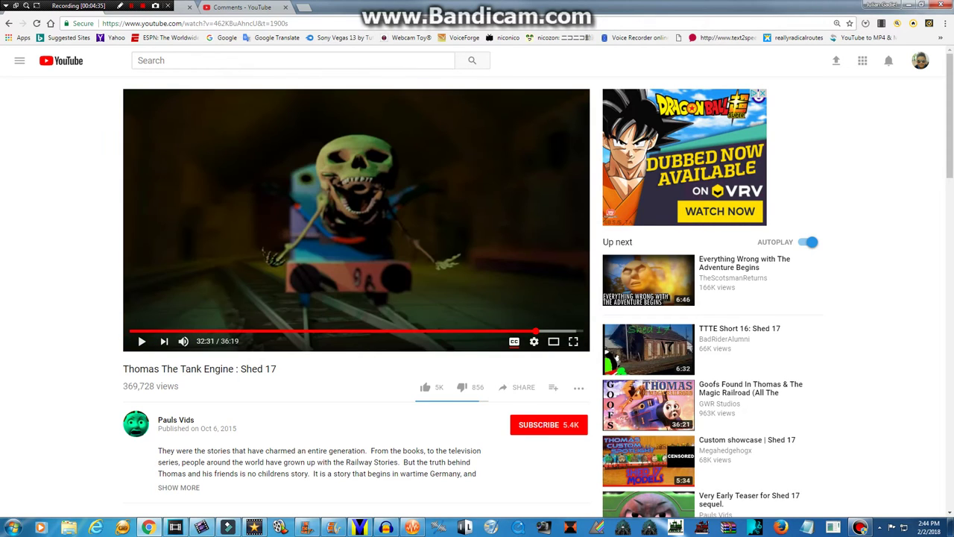
click(537, 330)
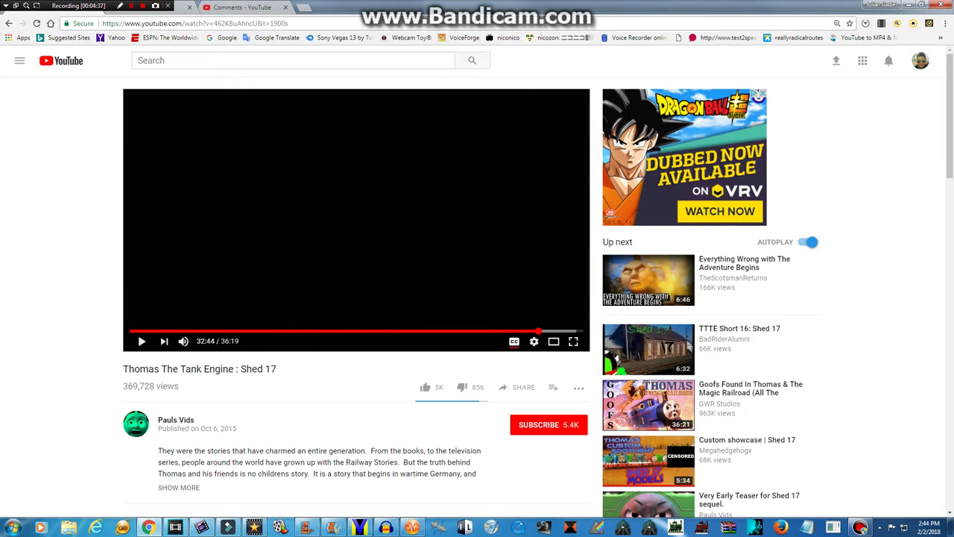
click(535, 330)
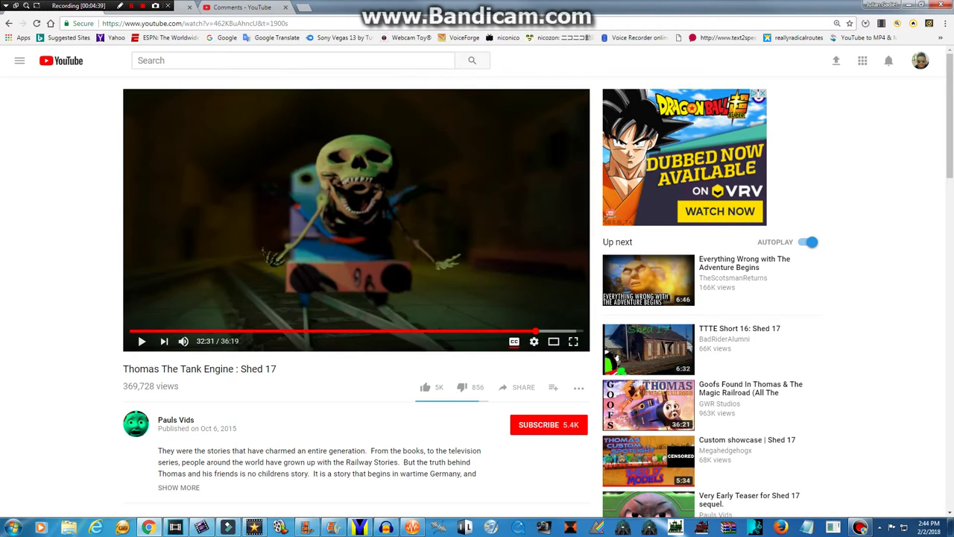
click(533, 330)
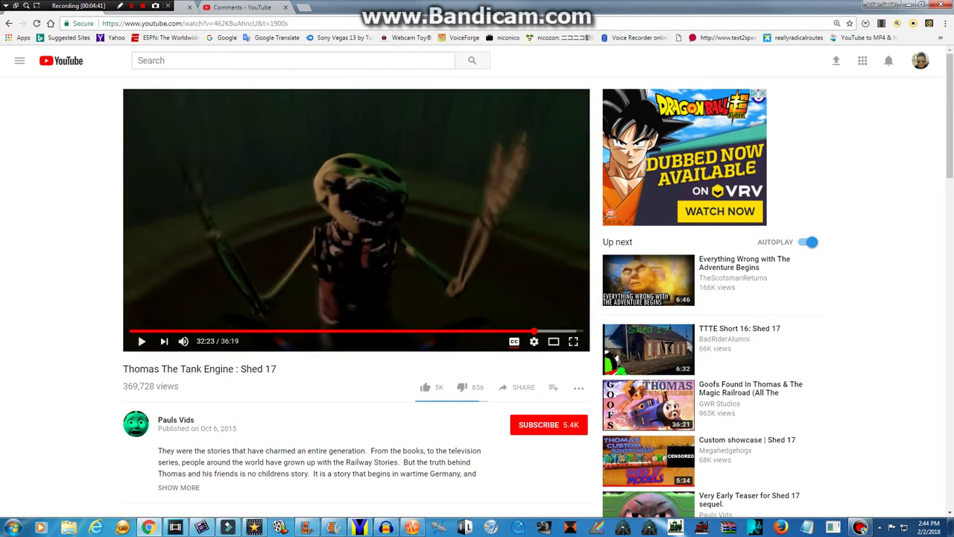
Step: Go back to about 31:59 in the Shed 17 video and move forward to the screaming skeleton frame at 32:31
key(Left)
key(Left)
key(Left)
key(Left)
key(Left)
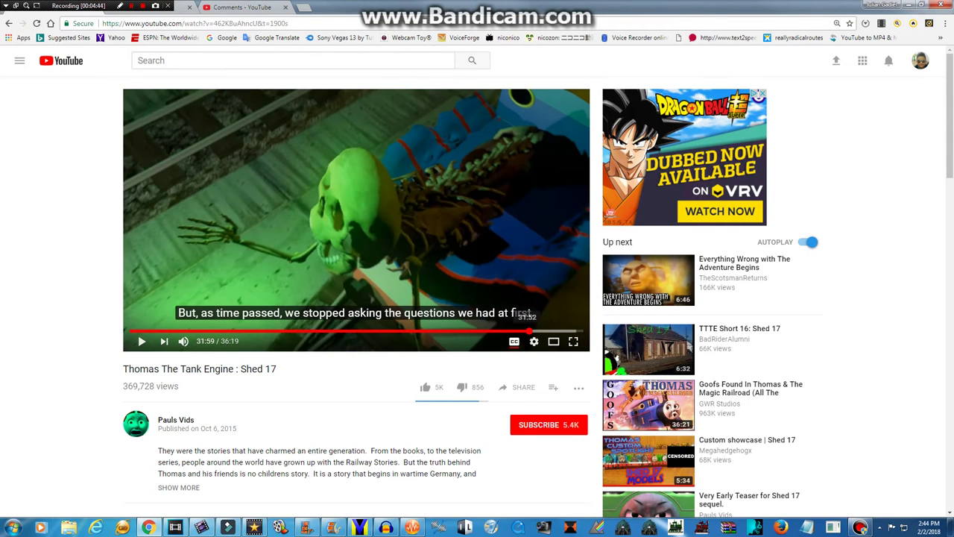
click(529, 330)
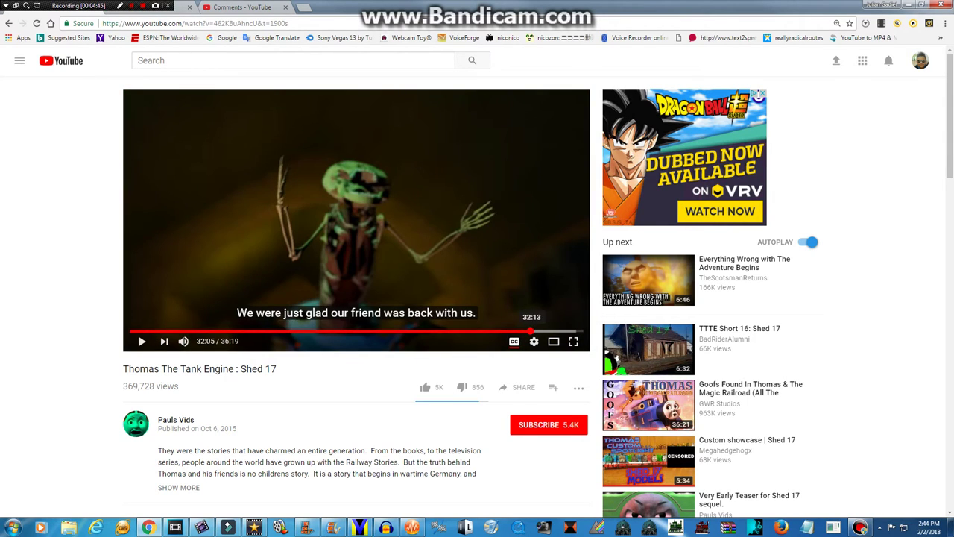
click(536, 330)
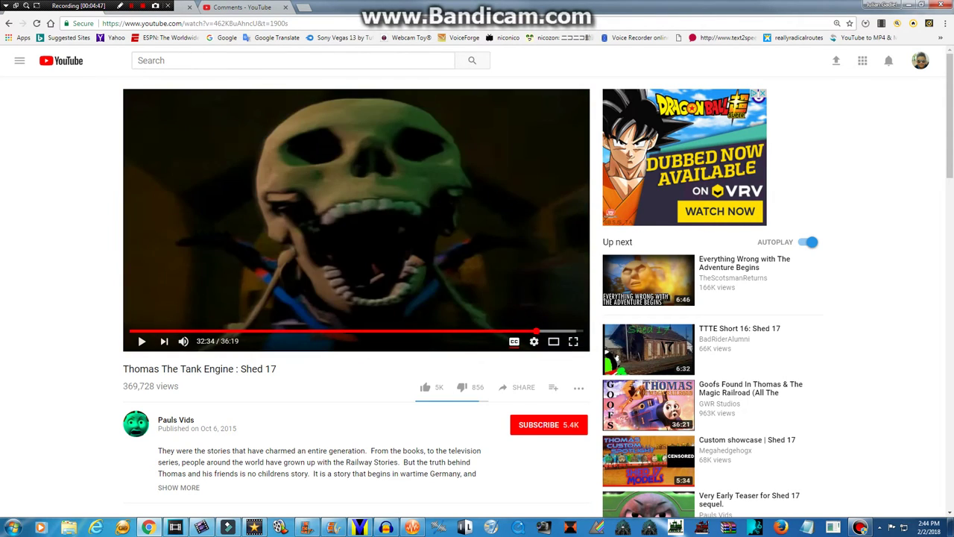
click(538, 330)
click(534, 330)
click(535, 330)
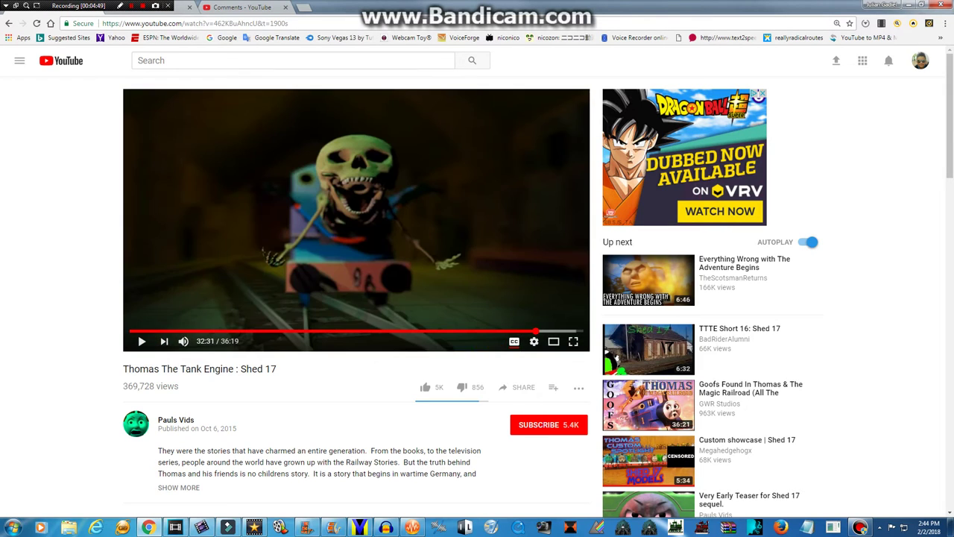
Step: After viewing the screaming skull at 32:34, switch back to AVS Video Editor and colour the ellipse solid black, showing the frame at 2.353 s
click(535, 330)
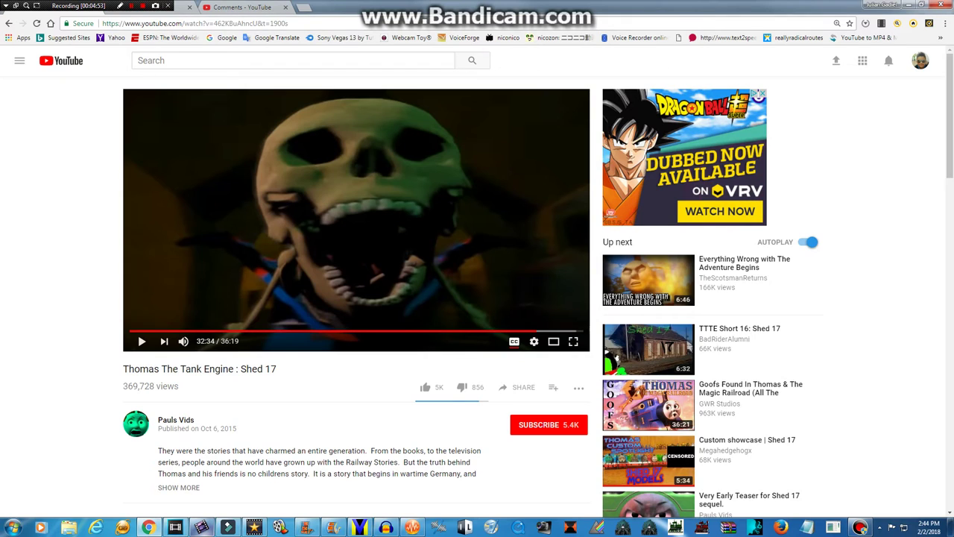
click(199, 527)
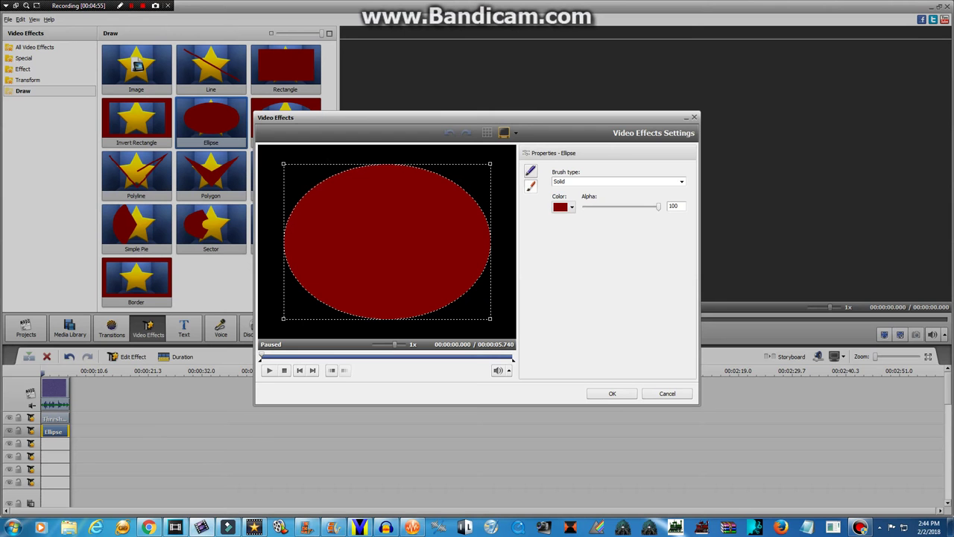
click(563, 206)
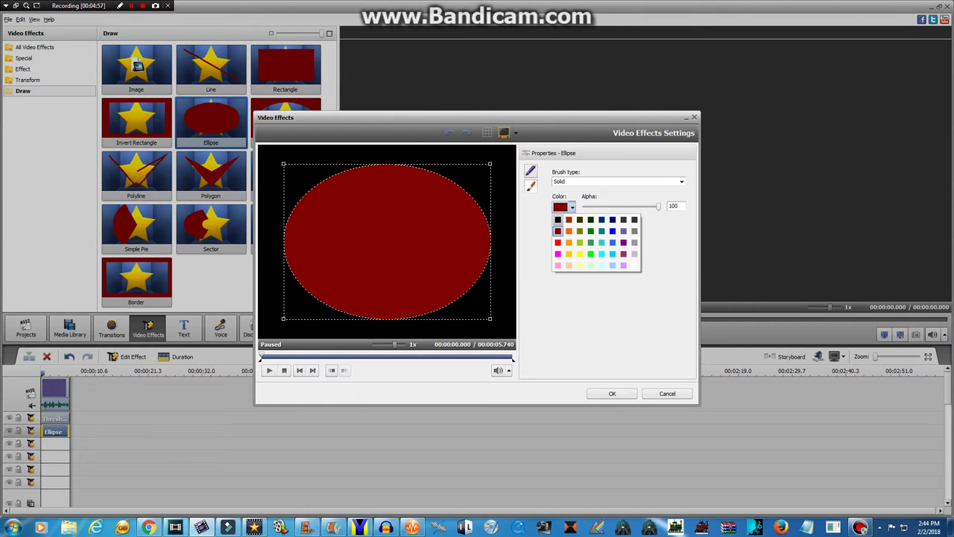
click(556, 217)
drag(261, 355, 364, 354)
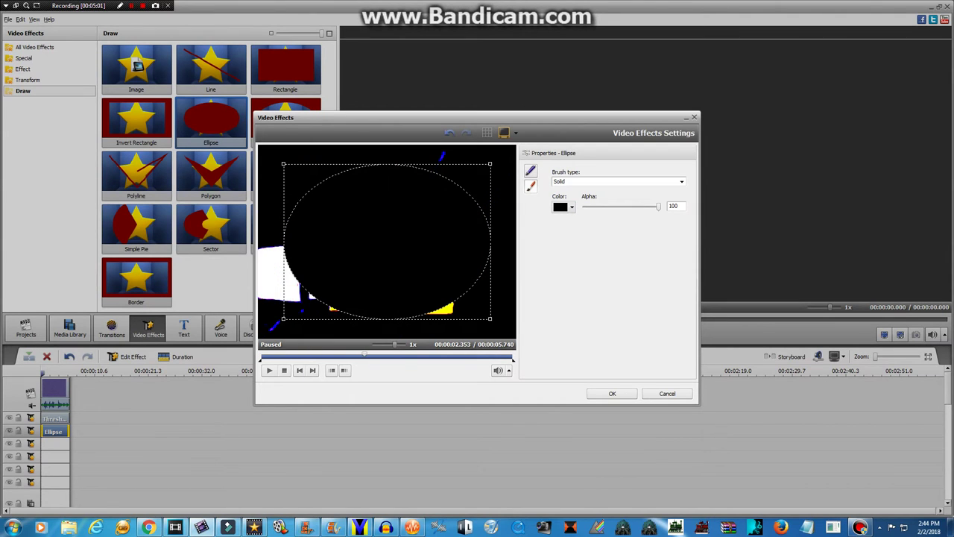
Step: Shrink the black ellipse and place it over the robot's left-hand eye, covering it fully, and apply the settings
drag(387, 241, 359, 226)
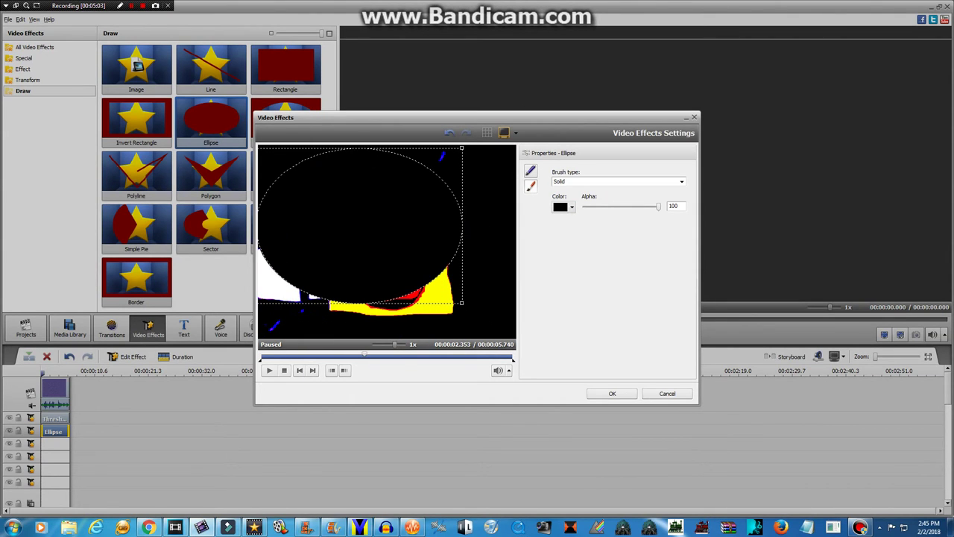
drag(462, 146, 330, 226)
drag(295, 265, 350, 217)
drag(387, 180, 386, 196)
drag(350, 226, 351, 214)
drag(387, 183, 379, 184)
drag(346, 214, 353, 218)
drag(386, 189, 384, 190)
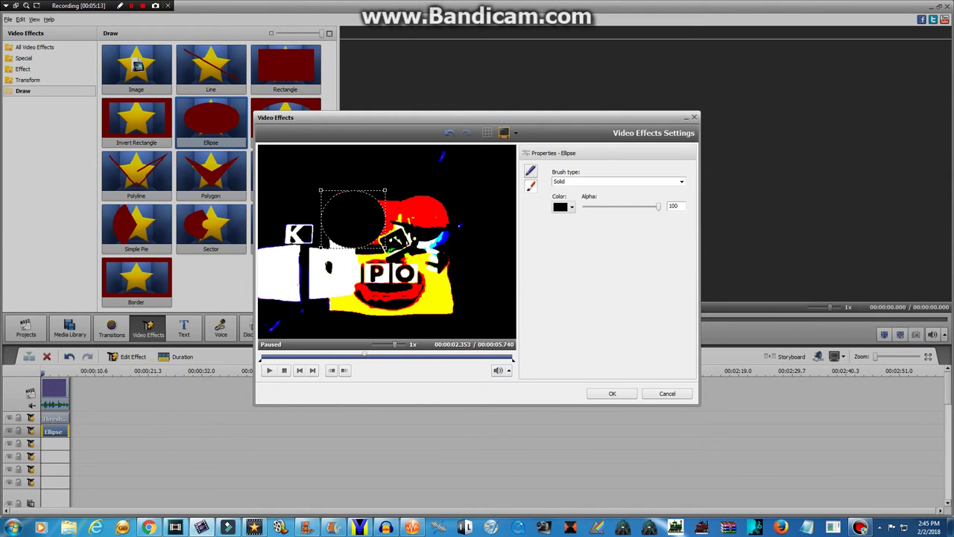
click(611, 392)
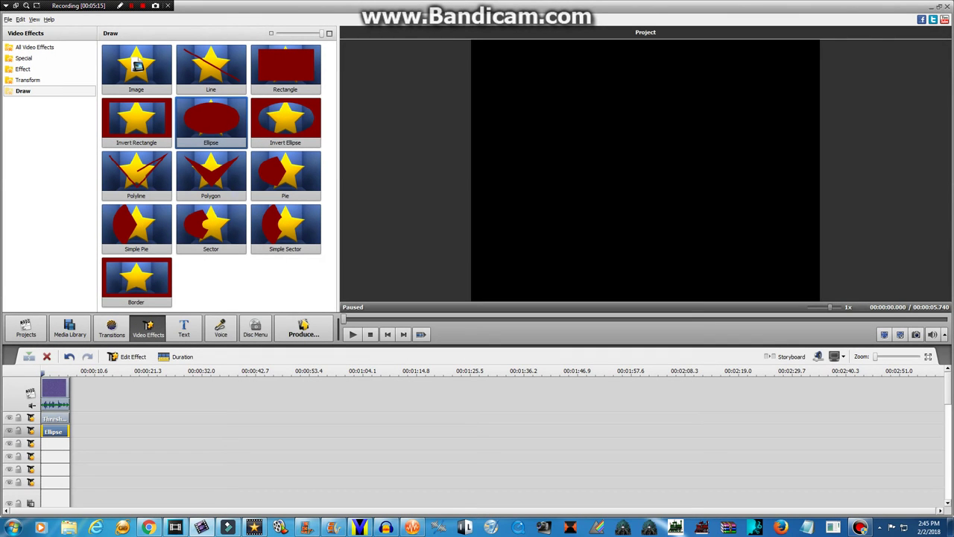
Step: Duplicate the Ellipse effect and place the copy on the third video effect line, aligned with the clip's start
right_click(46, 429)
click(90, 485)
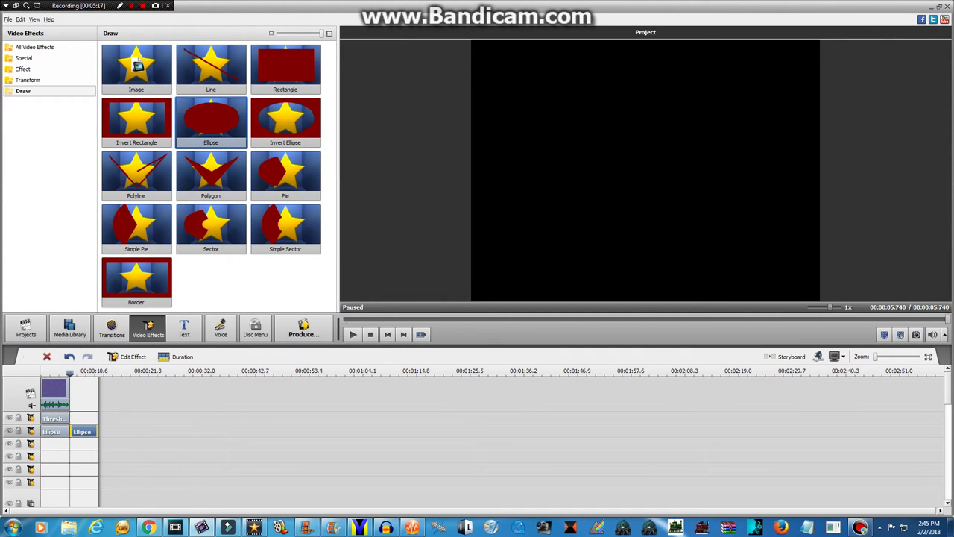
drag(83, 431, 52, 443)
Step: Move the duplicated ellipse over the robot's right-hand eye, check the cover on the frame at 2.182 s and apply the settings
right_click(50, 441)
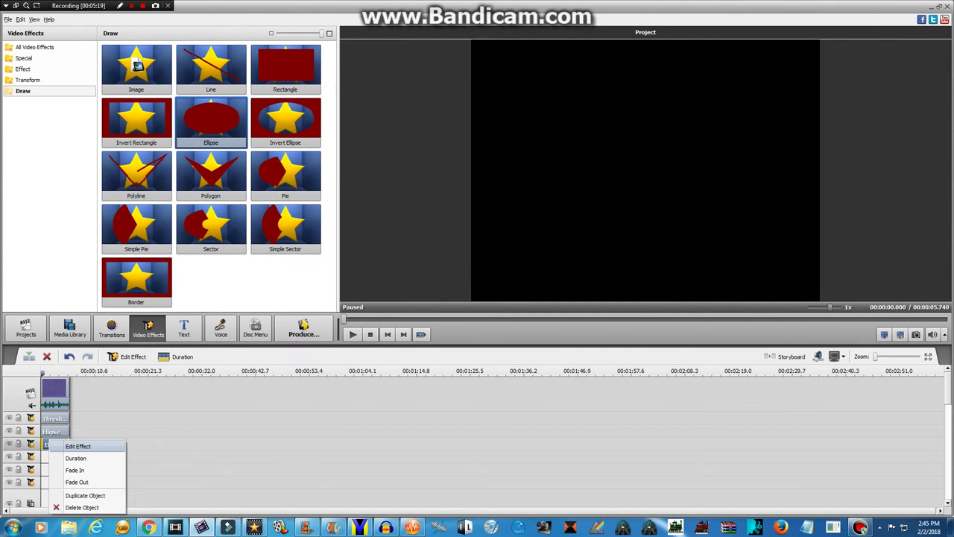
click(73, 445)
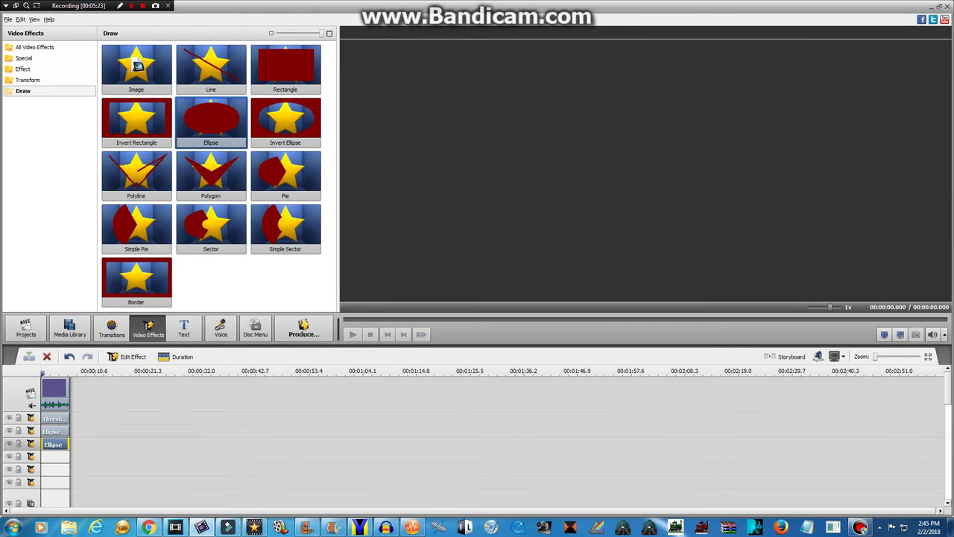
click(80, 451)
right_click(53, 445)
click(78, 376)
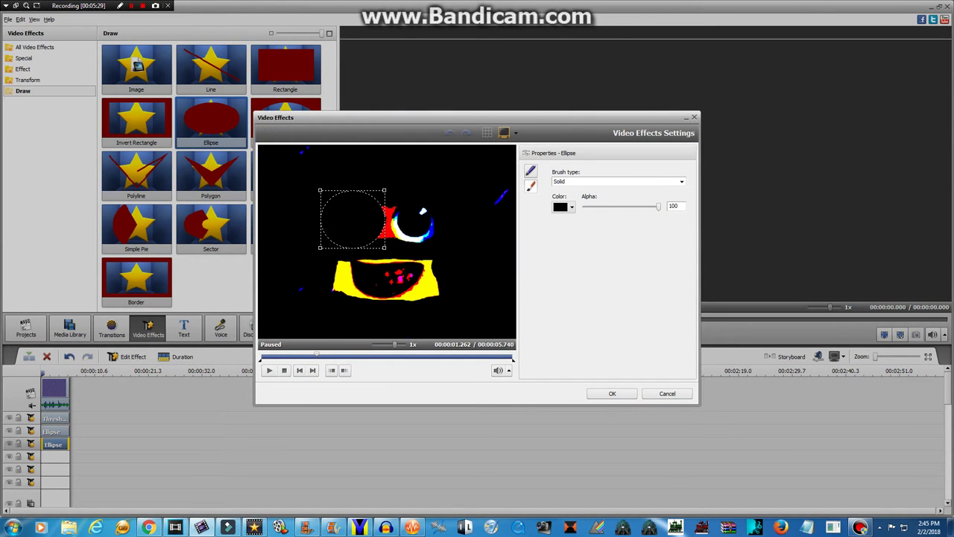
drag(352, 219, 422, 220)
drag(316, 355, 354, 354)
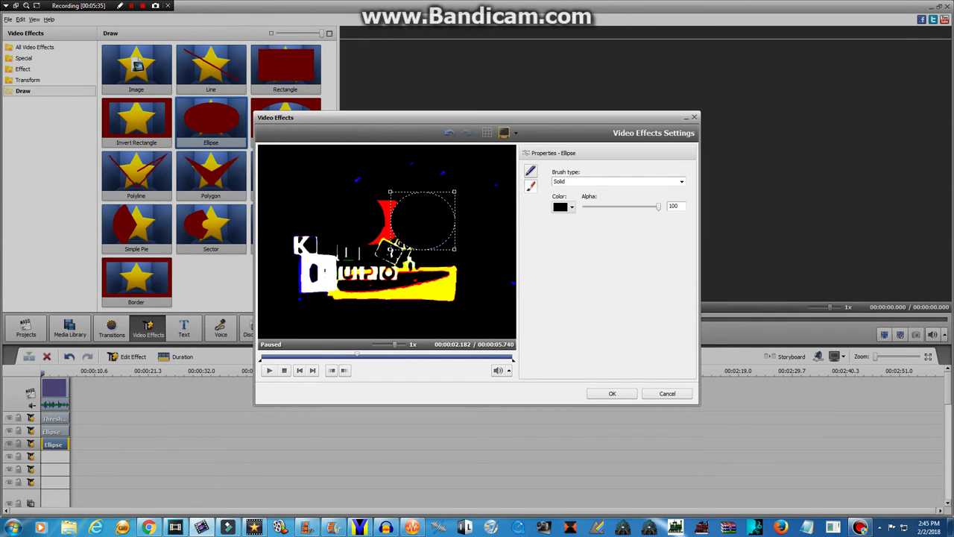
click(612, 392)
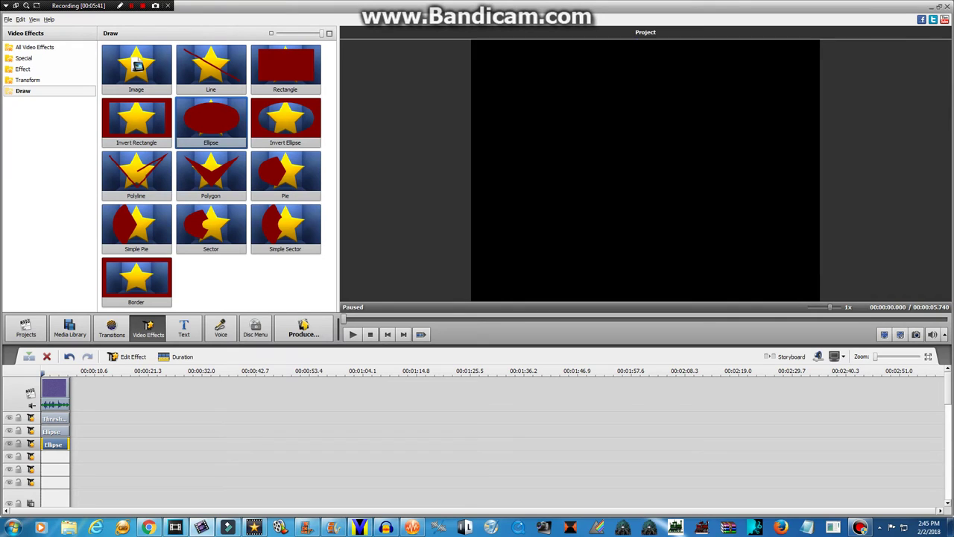
Step: Rearrange the effects so Threshold is on the first video effect line, the second is free, and the Ellipses are on the third and fourth
drag(54, 372, 47, 372)
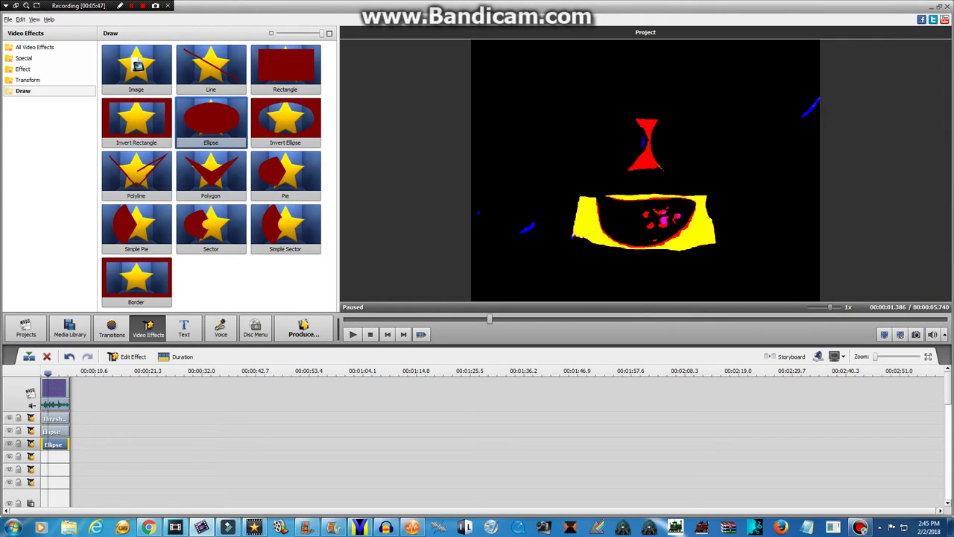
mouse_move(54, 444)
mouse_down()
mouse_move(54, 457)
mouse_move(53, 430)
mouse_up()
click(23, 68)
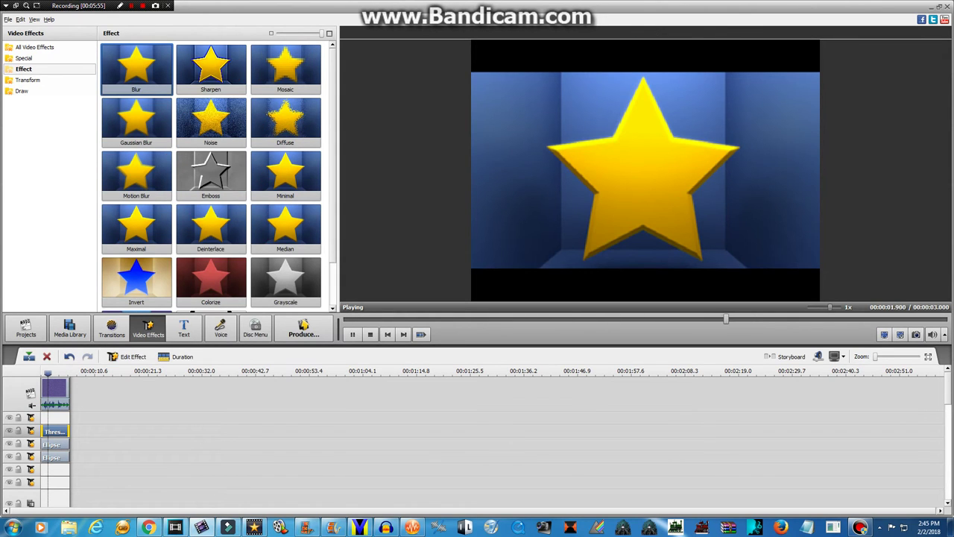
click(23, 58)
scroll(210, 179, down, 4)
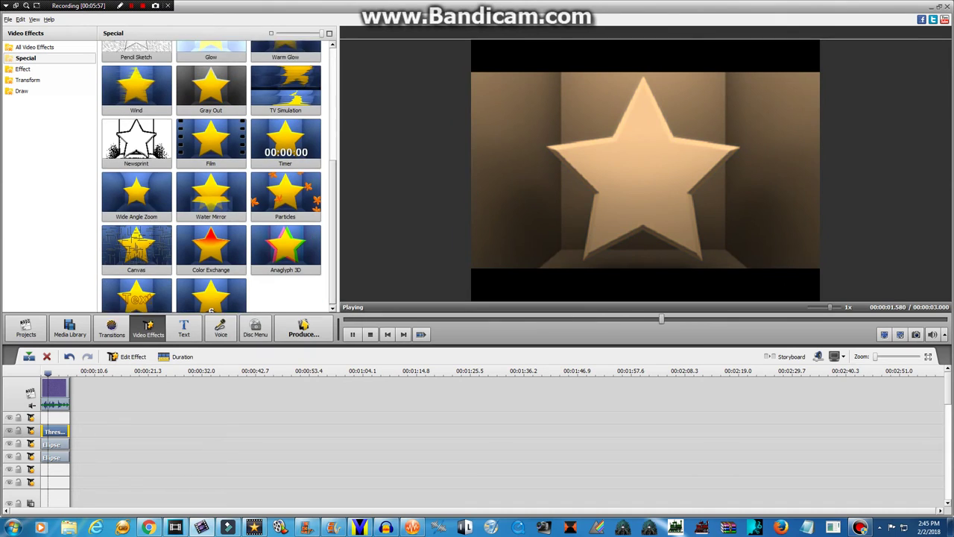
click(53, 431)
drag(54, 431, 54, 418)
Step: Place the Color Exchange effect on the second video effect line, trimmed to the clip's length, and open its settings
drag(211, 227, 75, 433)
drag(114, 467, 94, 462)
drag(231, 431, 69, 431)
right_click(64, 432)
click(93, 439)
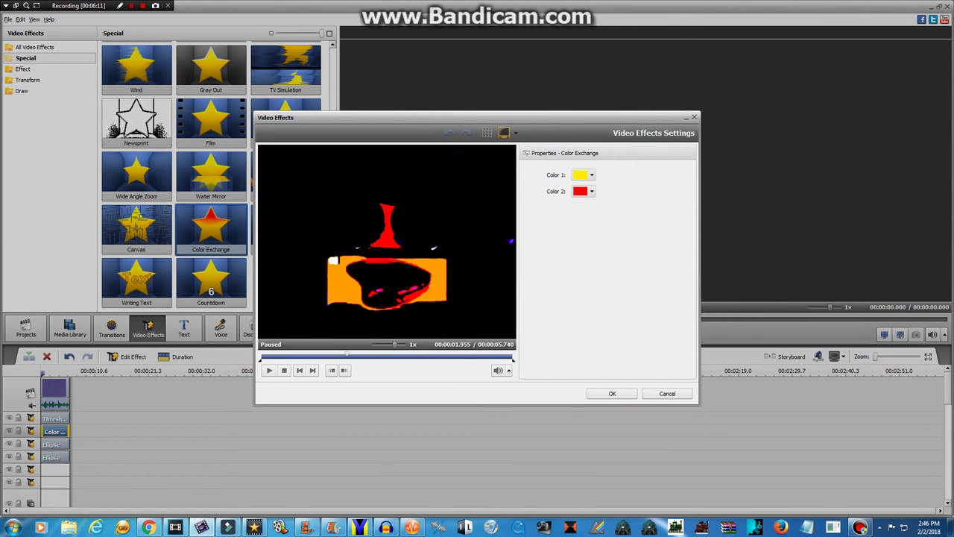
Step: Set Color Exchange to swap white as Color 1 with black as Color 2 and apply the settings
drag(381, 354, 358, 354)
click(591, 174)
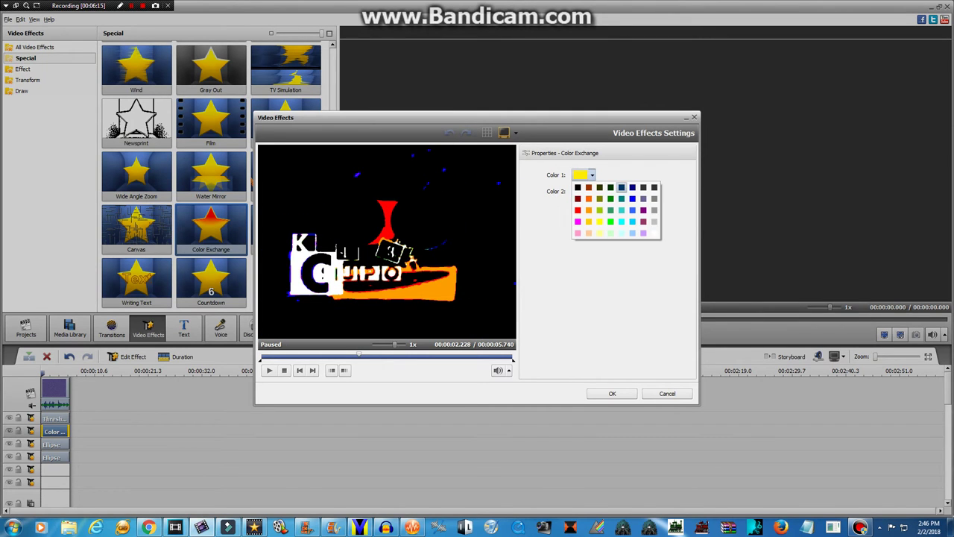
click(654, 232)
click(591, 191)
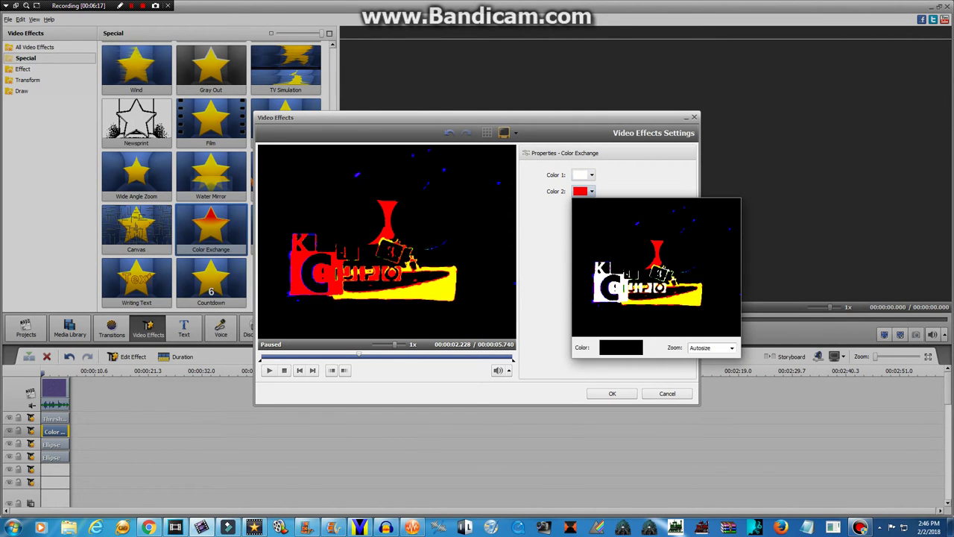
click(579, 204)
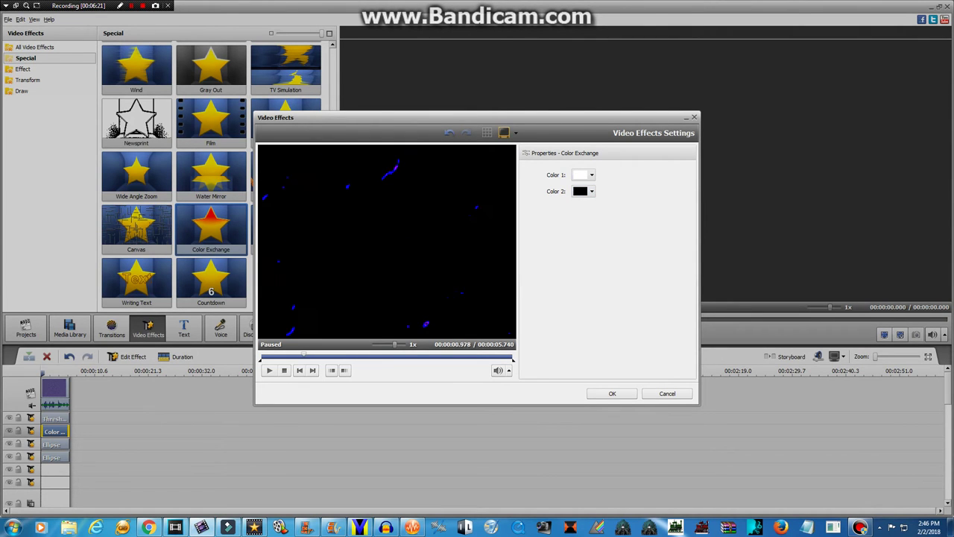
key(Return)
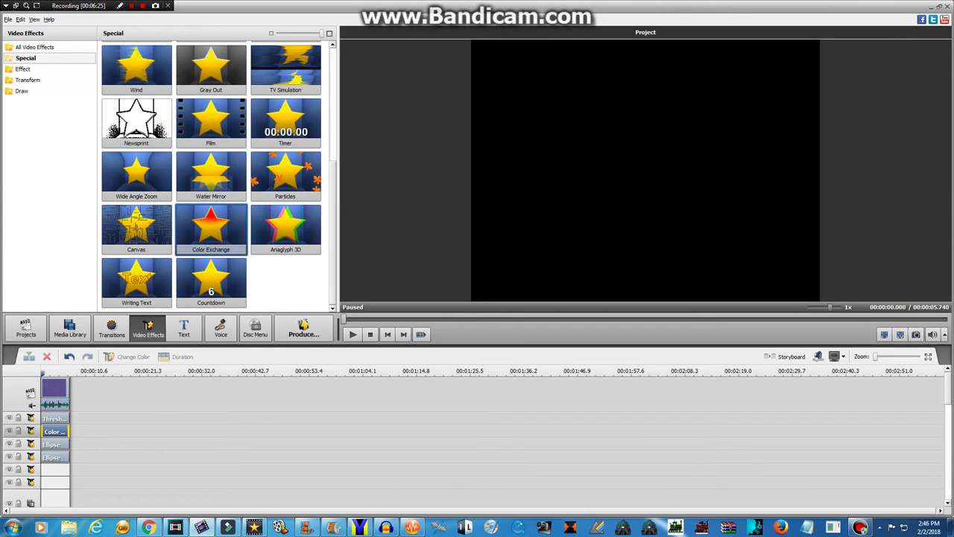
Step: Delete the empty video effect lines below the two Ellipse effects
right_click(58, 387)
right_click(62, 469)
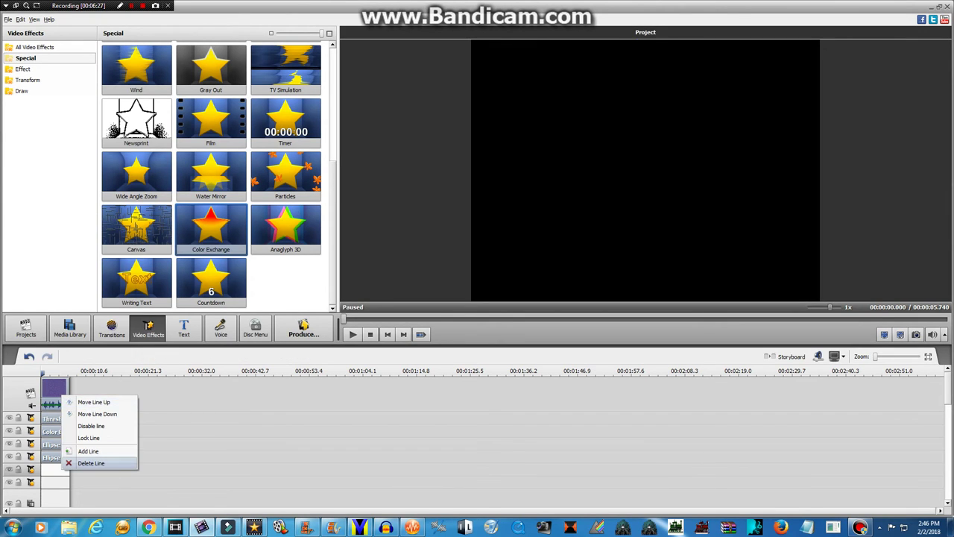
click(91, 463)
right_click(69, 470)
click(88, 451)
right_click(77, 470)
click(92, 464)
right_click(81, 467)
click(96, 461)
Step: Raise the Pitch Shift rate of the main clip's audio and apply the correction
right_click(53, 388)
click(76, 296)
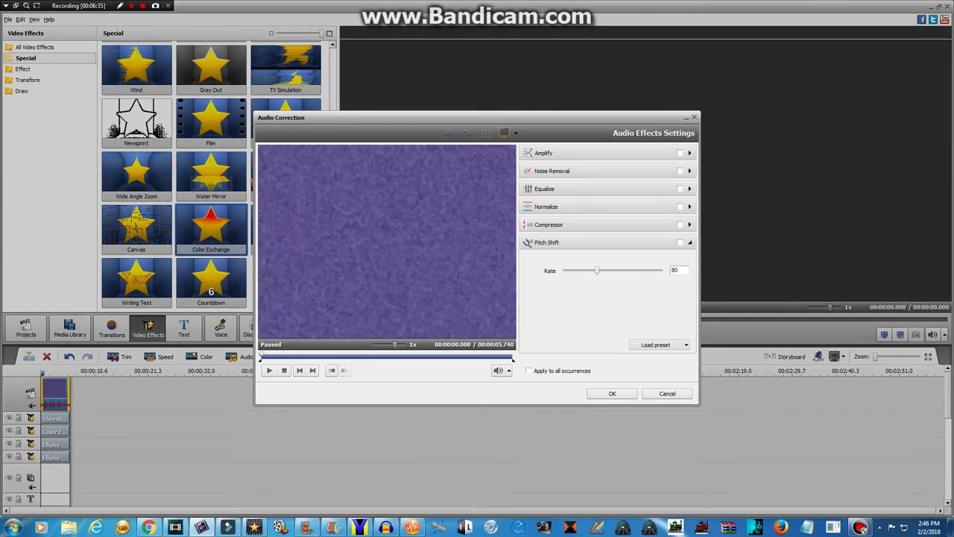
drag(596, 270, 614, 270)
click(612, 393)
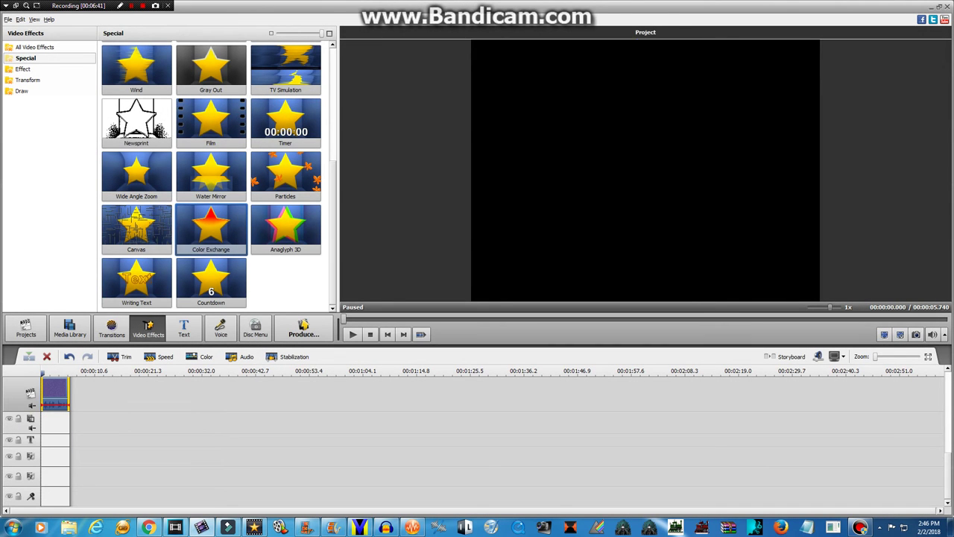
Step: Add the Klasky Csupo Robot clip to the first audio line and set its Pitch Shift rate to 159
click(69, 328)
drag(136, 65, 56, 466)
right_click(54, 466)
click(75, 374)
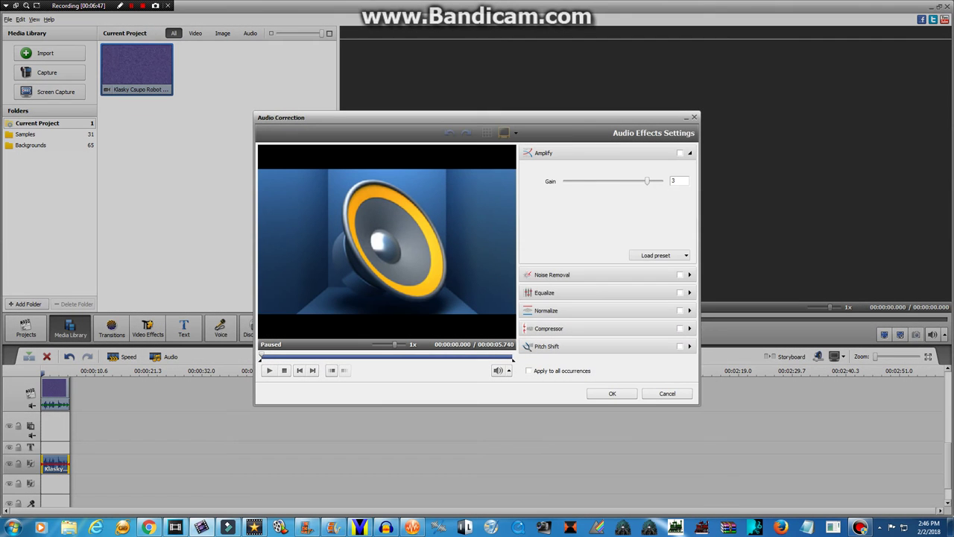
click(596, 347)
drag(599, 271, 661, 270)
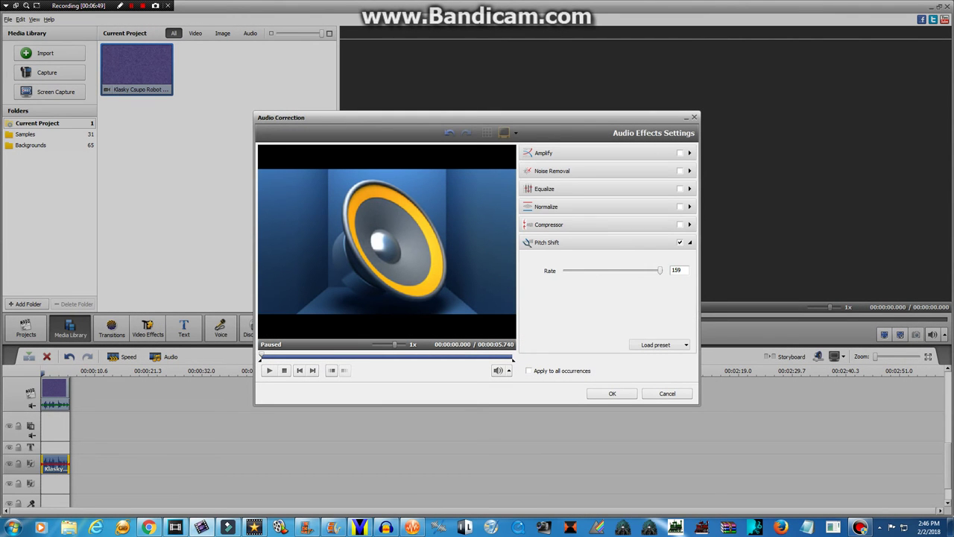
key(Return)
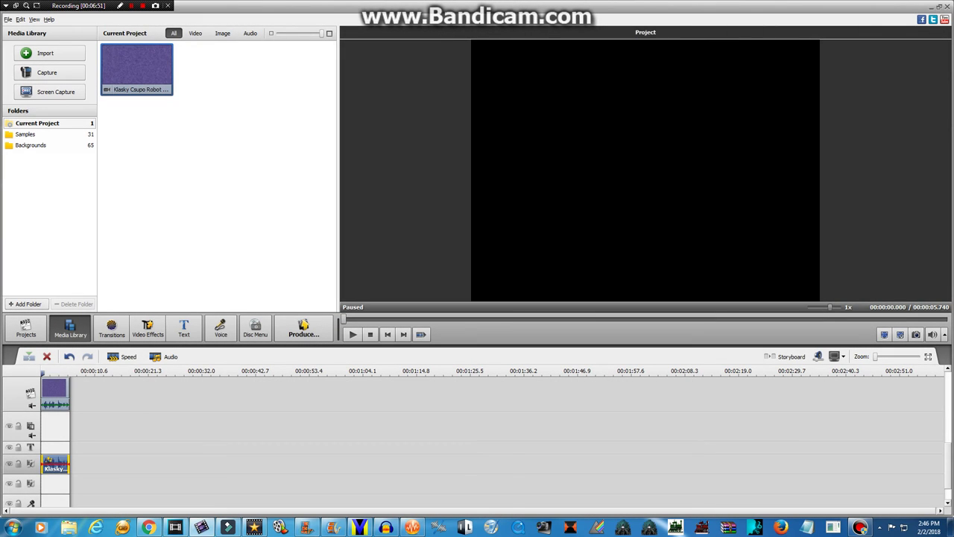
Step: Put another copy of the robot clip on the second audio line with a Pitch Shift rate below 80, and play the project
drag(46, 493, 44, 479)
right_click(48, 480)
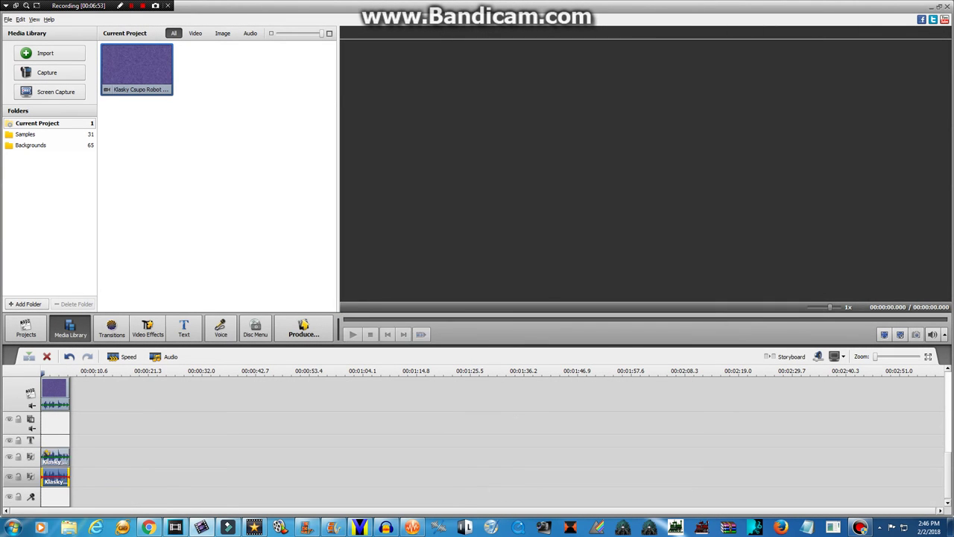
click(71, 387)
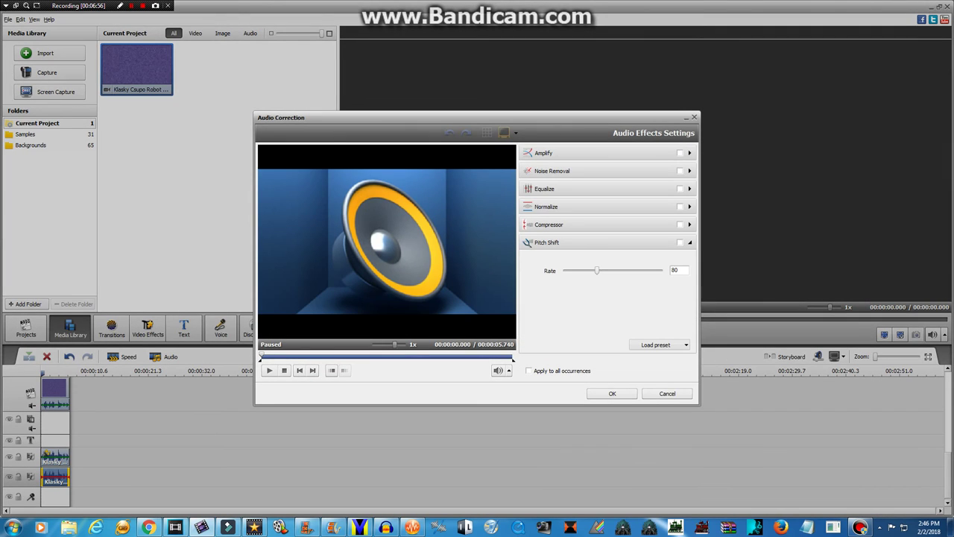
mouse_move(597, 270)
mouse_down()
mouse_move(615, 270)
mouse_move(584, 269)
mouse_up()
click(611, 393)
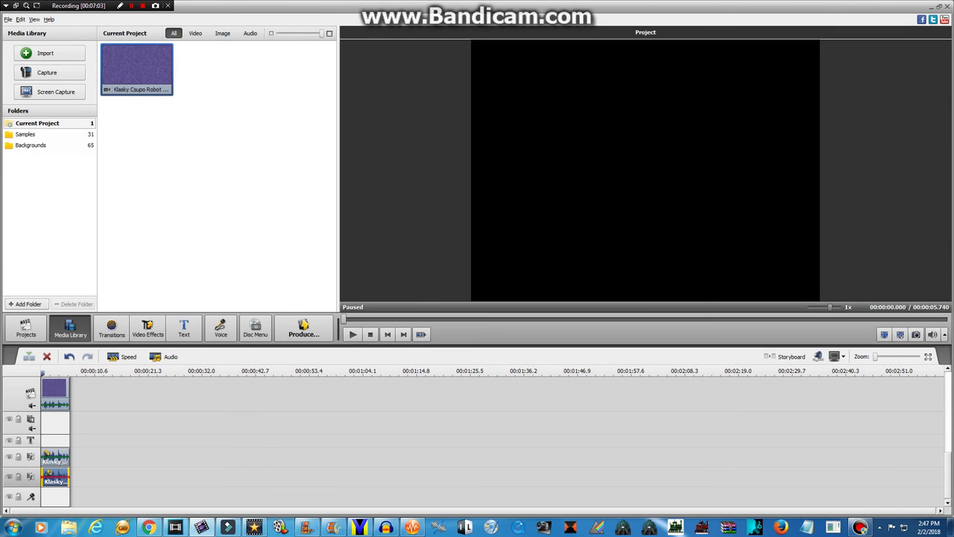
click(353, 335)
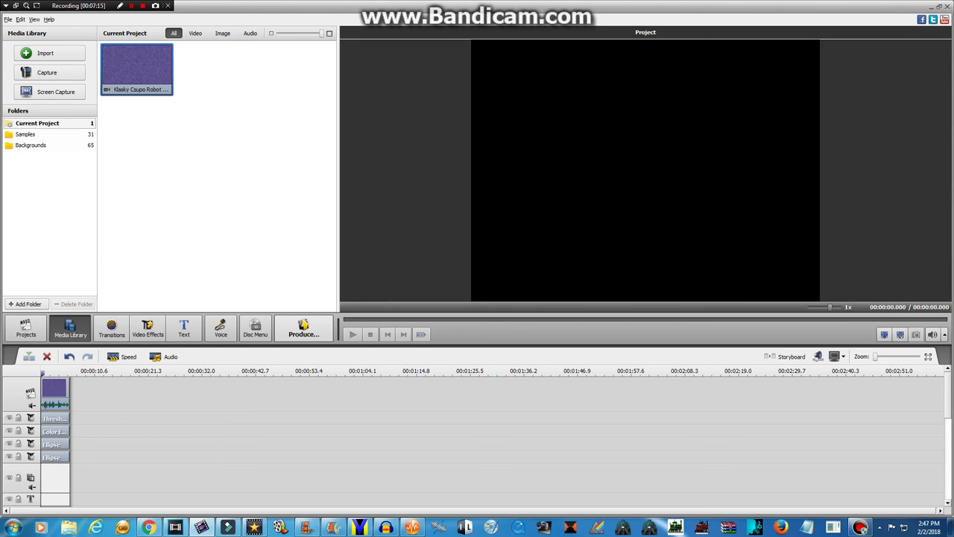
Step: Set up the project's export as a video file named "[NEW EFFECT] Klasky Csupo In Shed 17 Thomas Major"
click(303, 328)
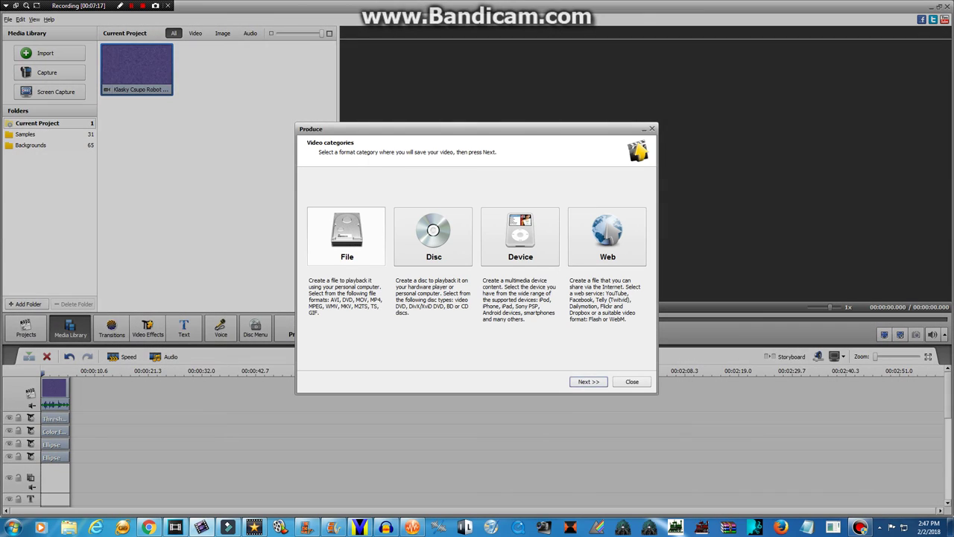
click(589, 382)
click(522, 333)
double_click(527, 221)
key(BackSpace)
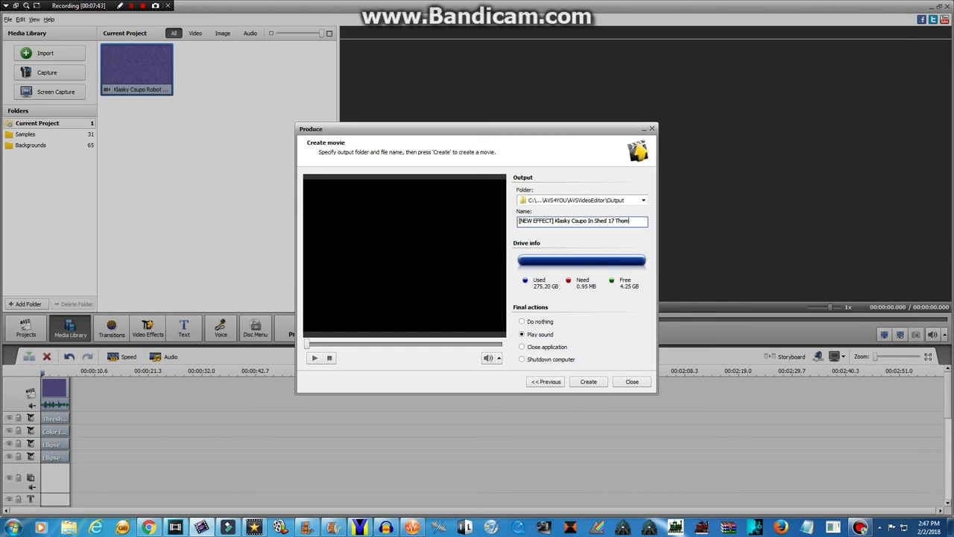
text(jor)
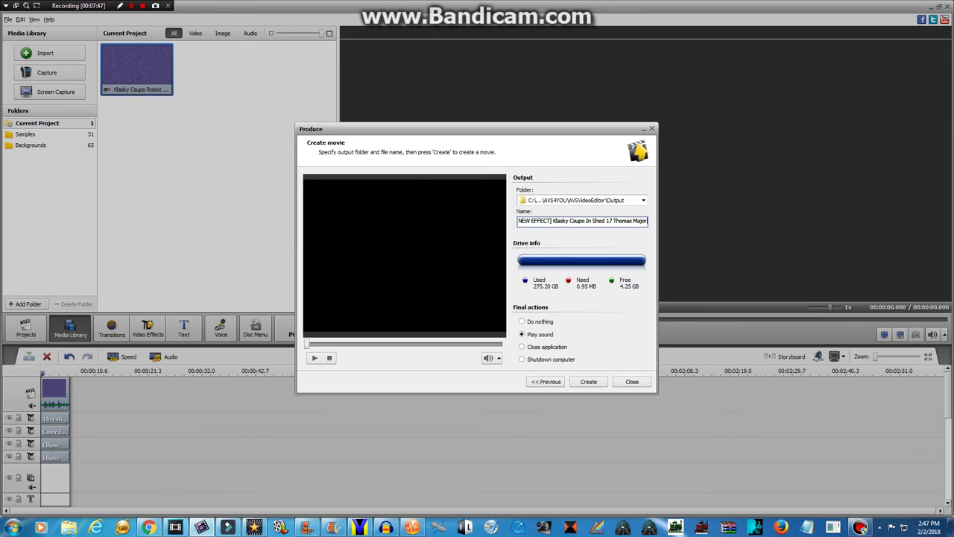
Step: Create the movie with the watermark accepted, then open its output folder and close it again
click(588, 381)
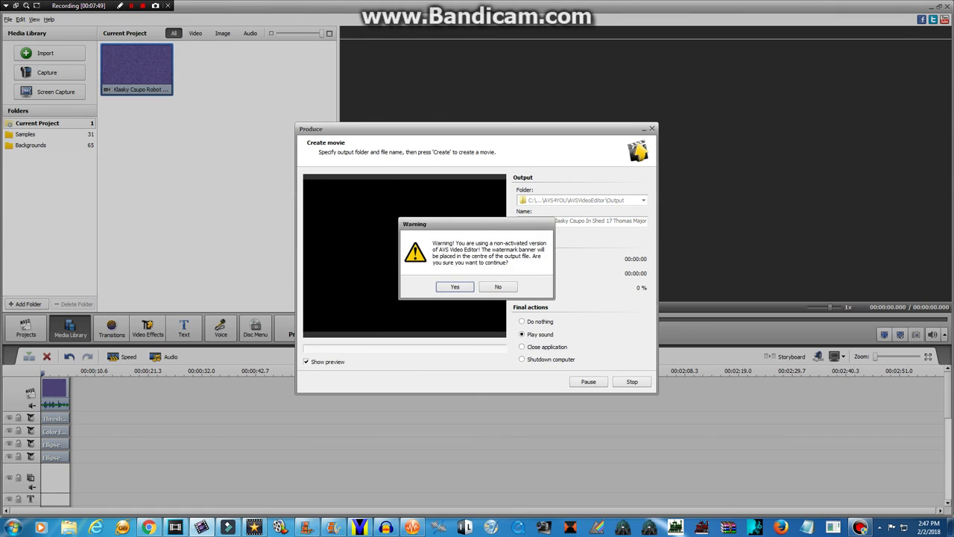
key(Return)
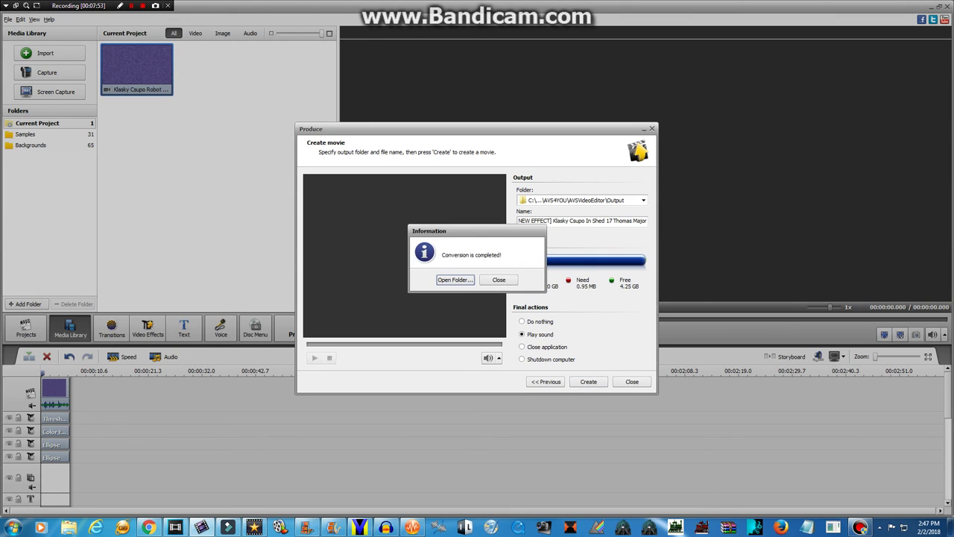
key(Return)
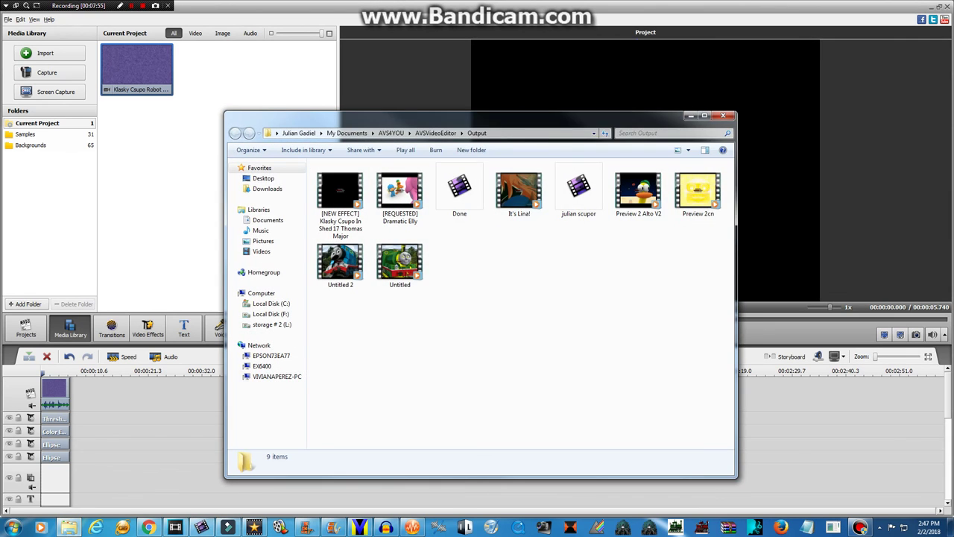
click(723, 116)
Step: Switch to Chrome, duplicate the YouTube Video Manager page and open the video upload page in the copy
click(149, 527)
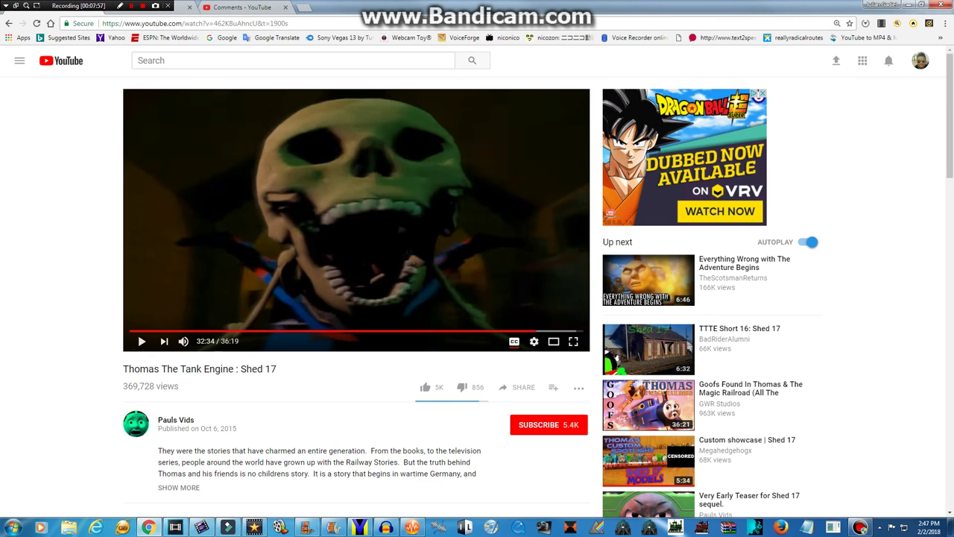
click(182, 8)
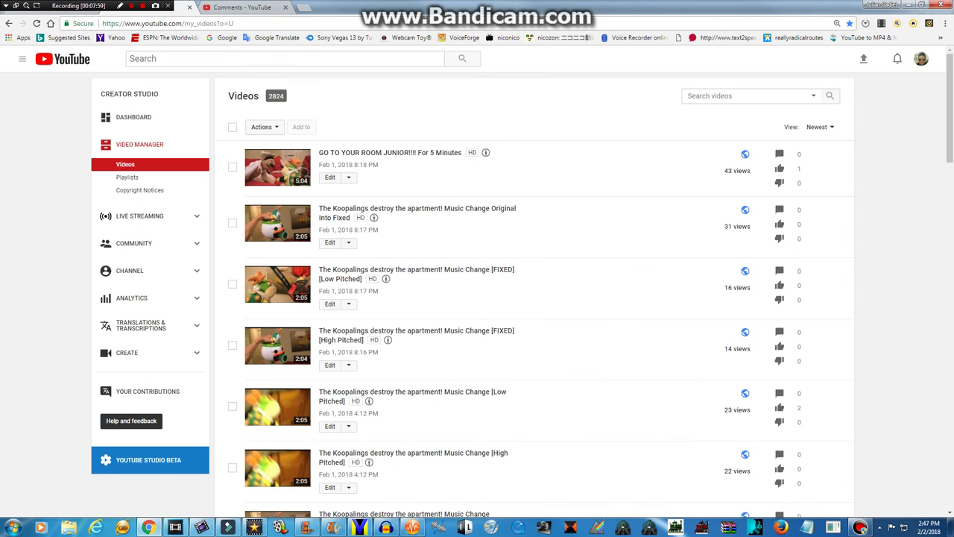
right_click(178, 5)
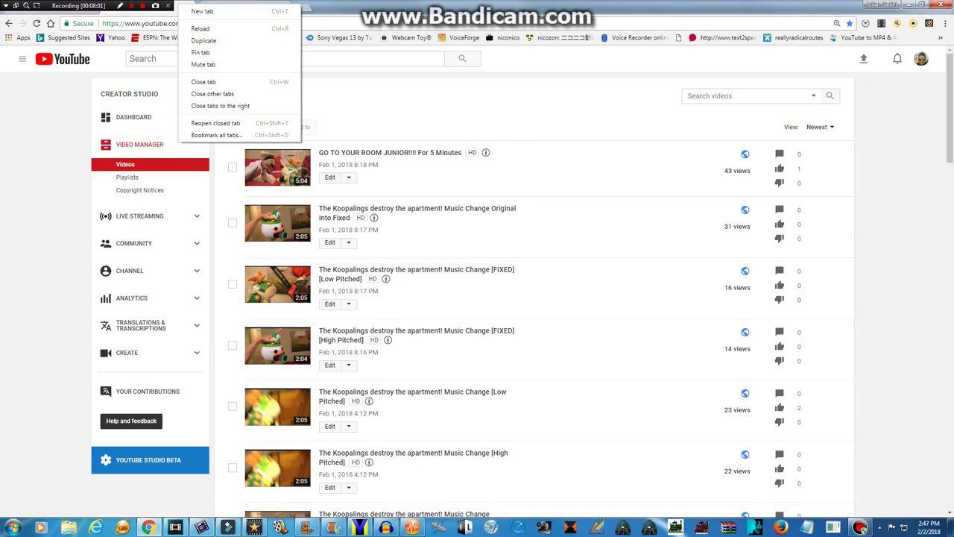
click(204, 40)
click(863, 58)
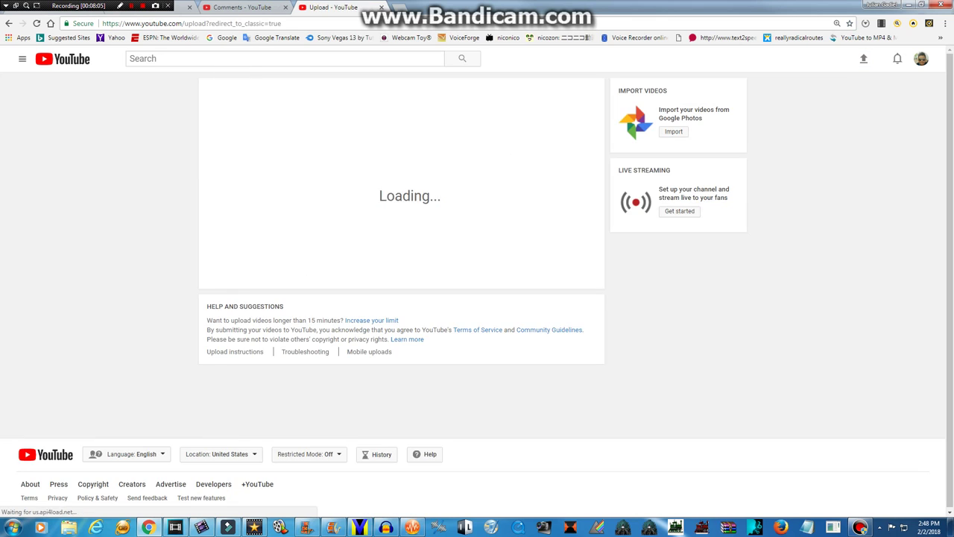
Step: Upload the "[NEW EFFECT] Klasky Csupo In Shed 17" video from the AVS4YOU\AVSVideoEditor\Output folder in Documents
click(401, 144)
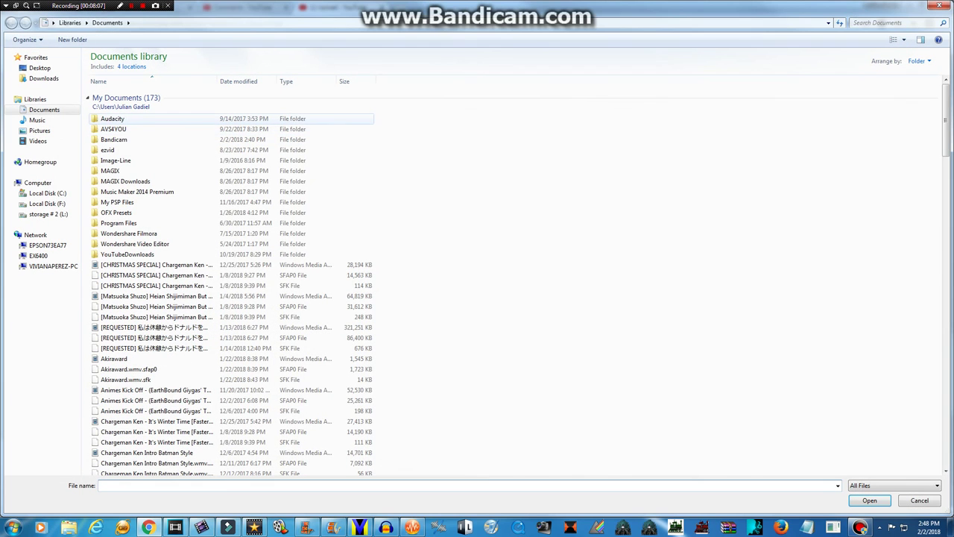
double_click(114, 129)
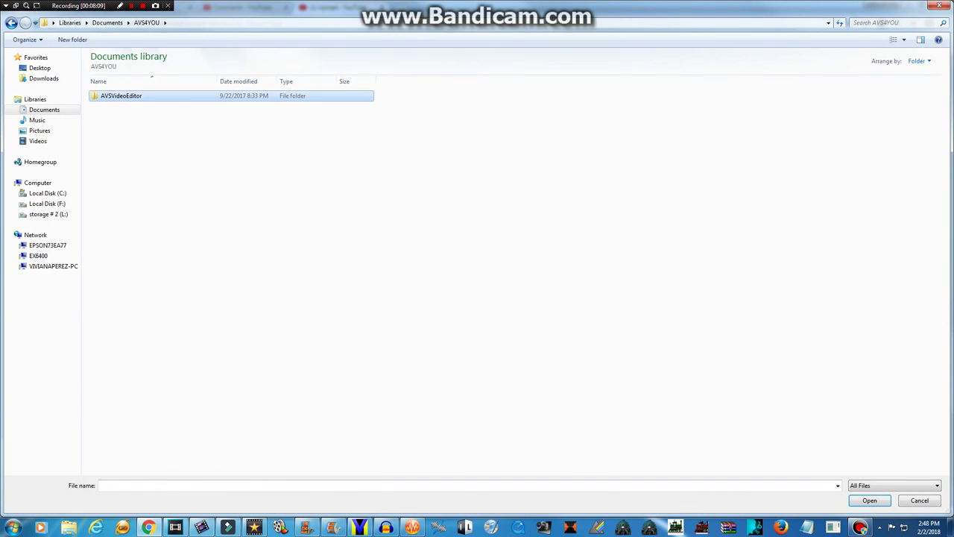
double_click(121, 95)
double_click(119, 96)
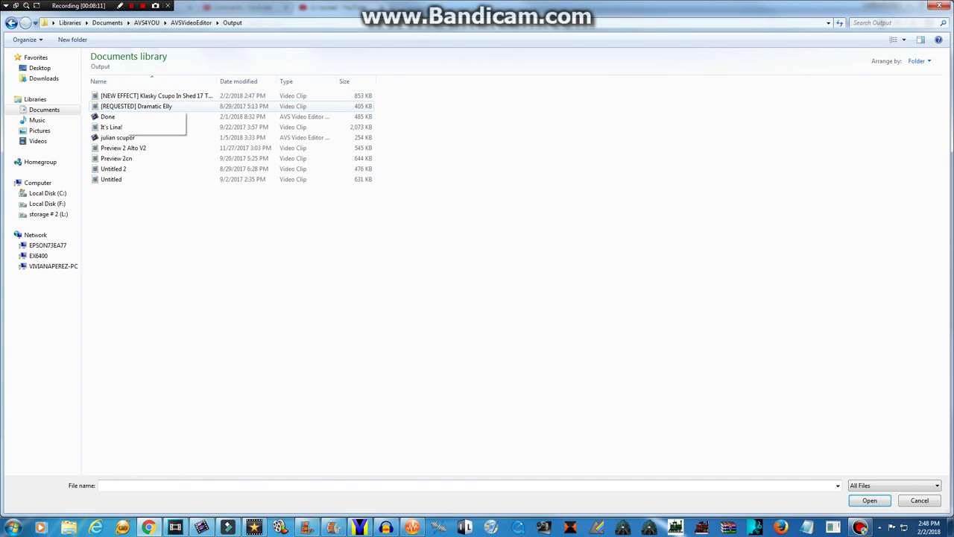
double_click(119, 95)
Step: Put square brackets around NEW EFFECT in the uploaded video's title
click(373, 153)
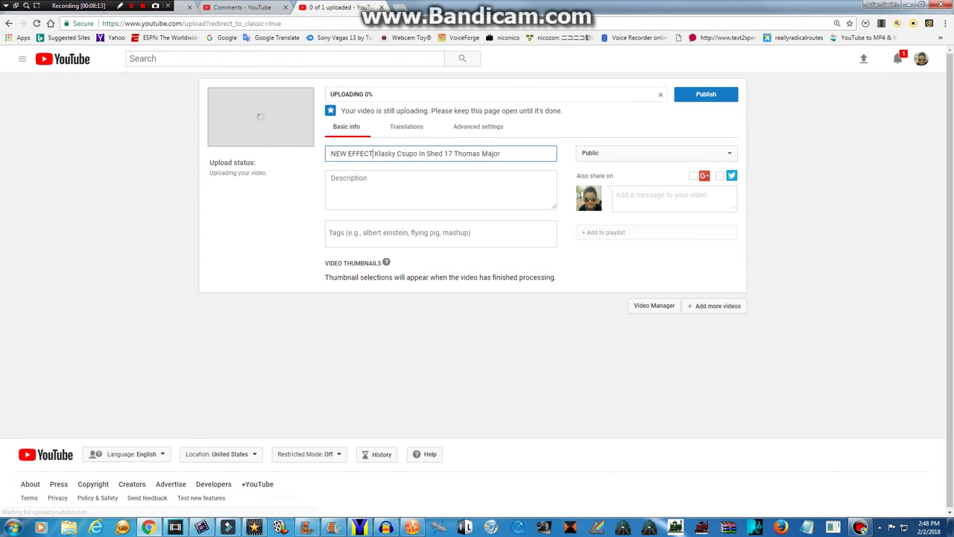
text(])
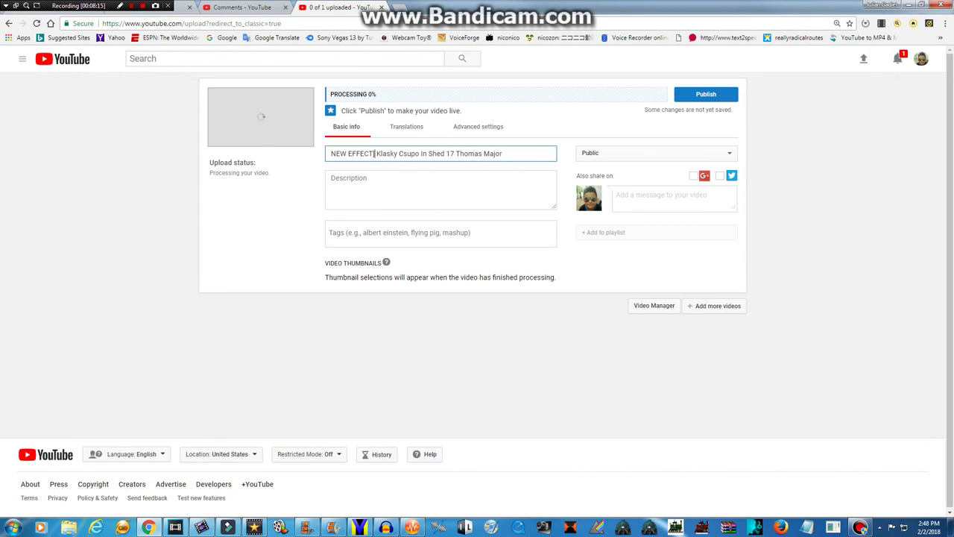
key(Home)
text([G)
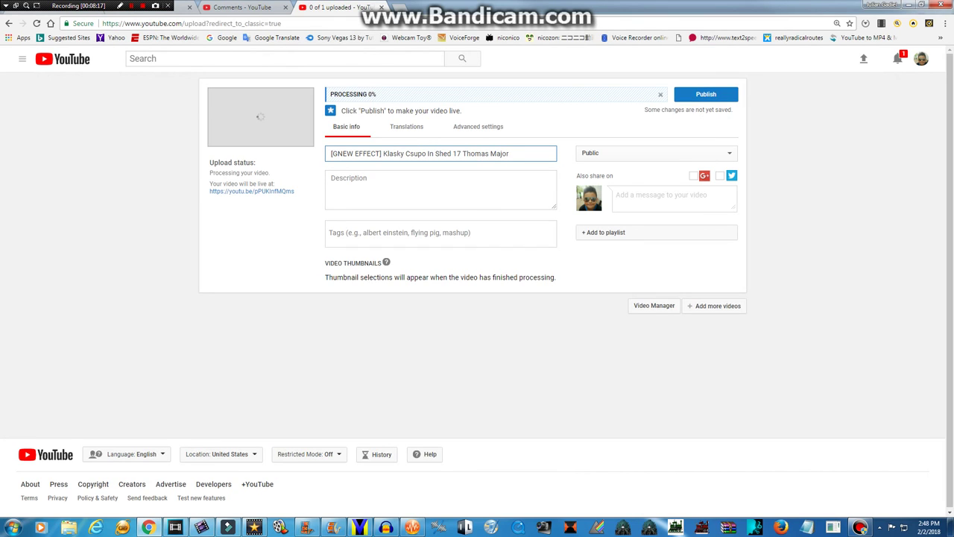
key(BackSpace)
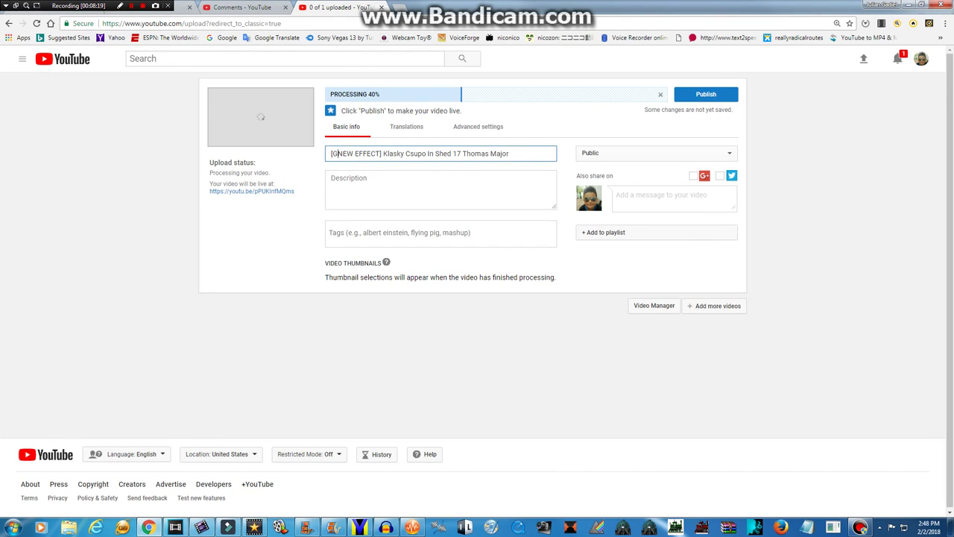